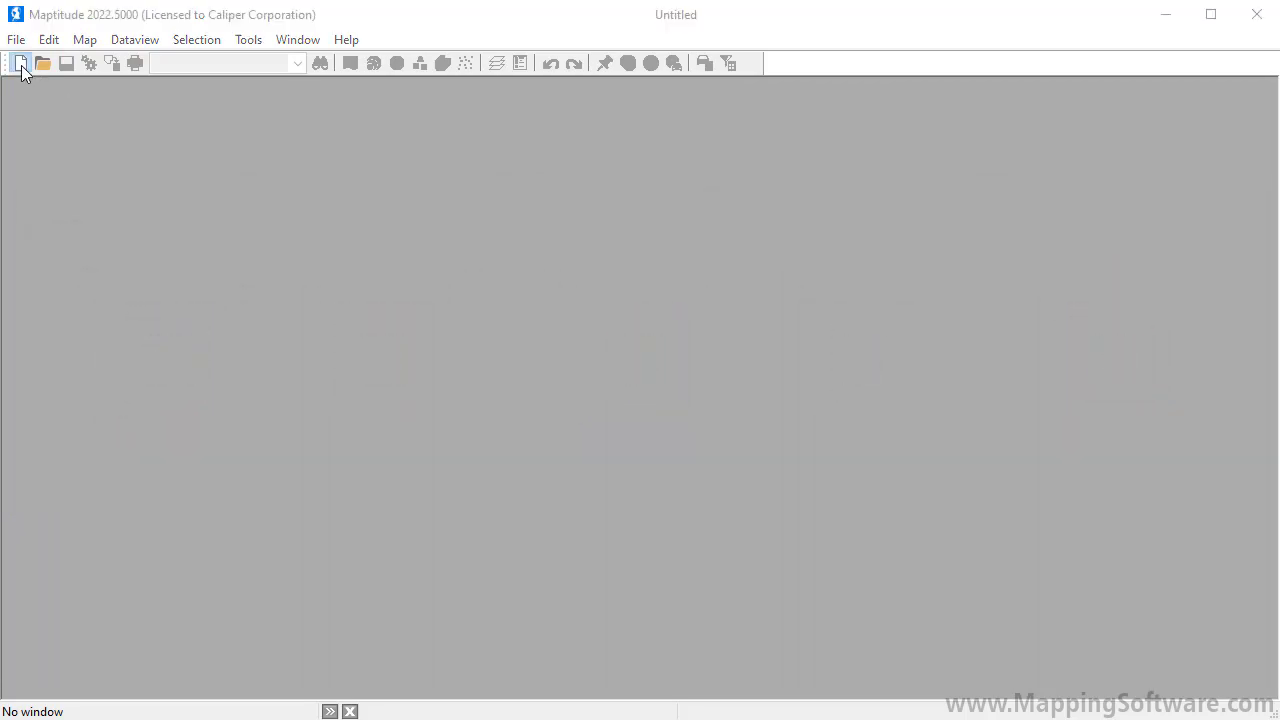
# Create a new workspace with a map of the United States
pyautogui.click(19, 63)
pyautogui.click(487, 241)
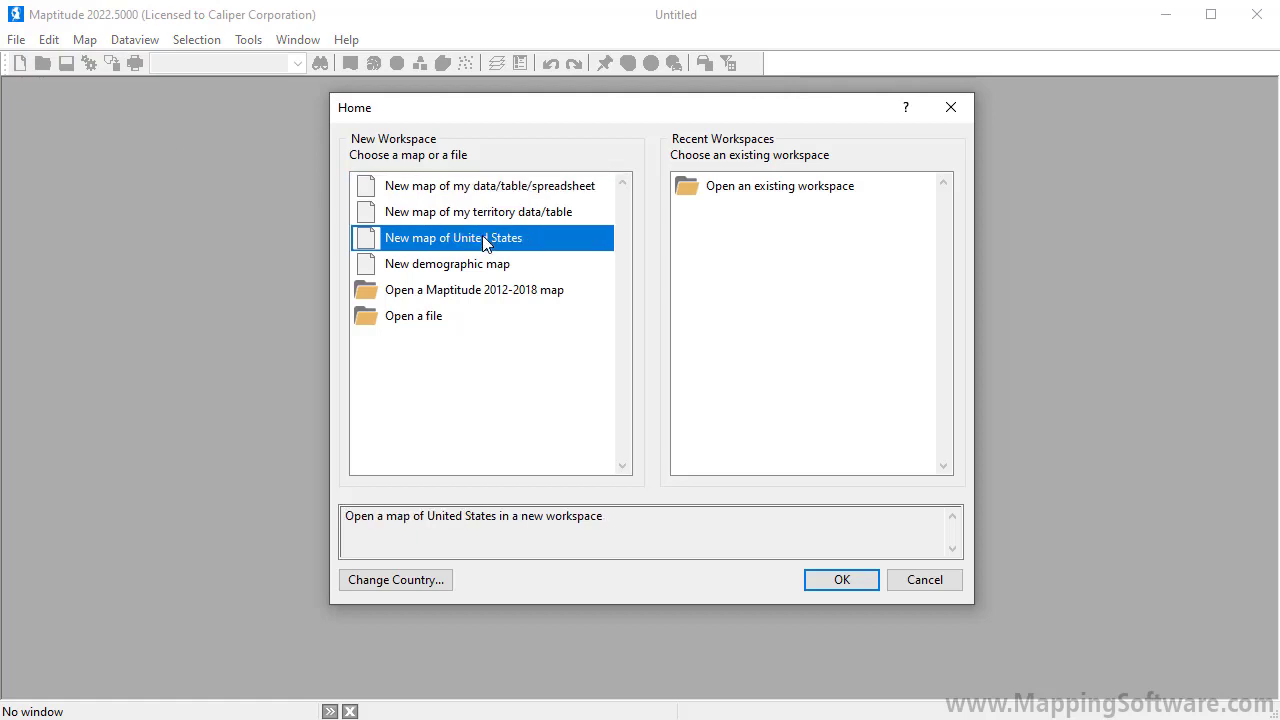
pyautogui.click(823, 584)
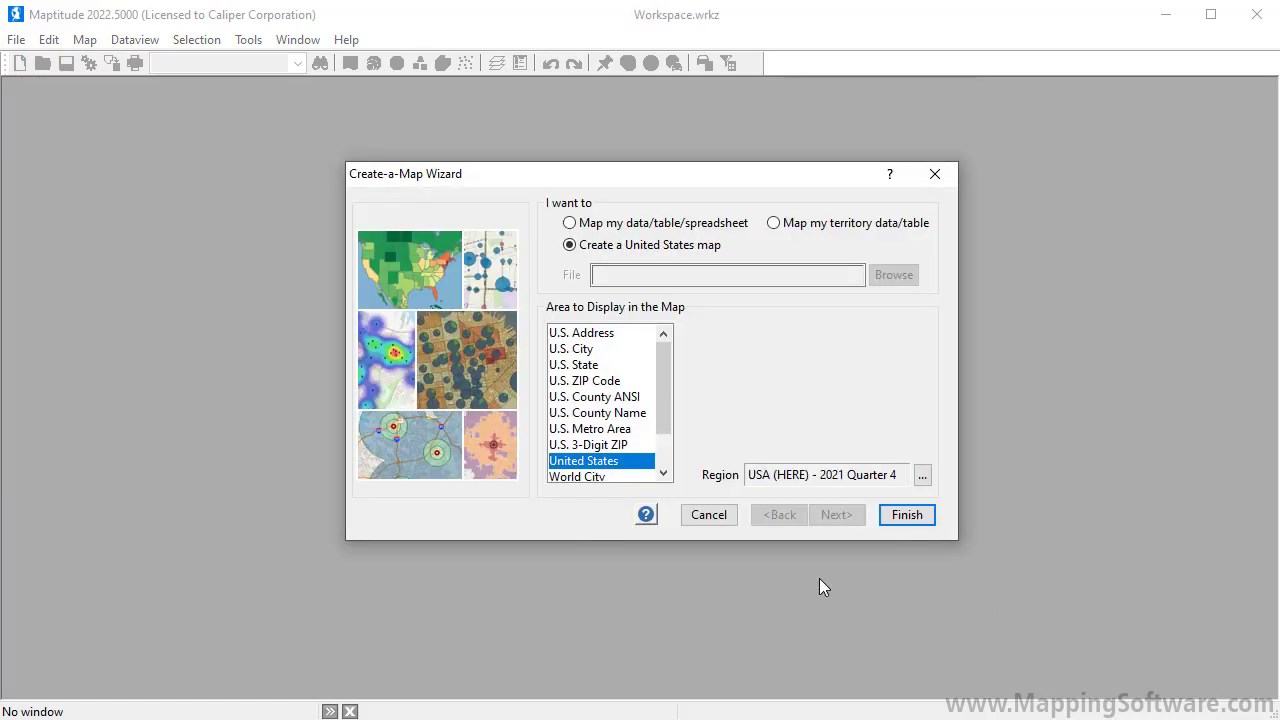
pyautogui.click(907, 515)
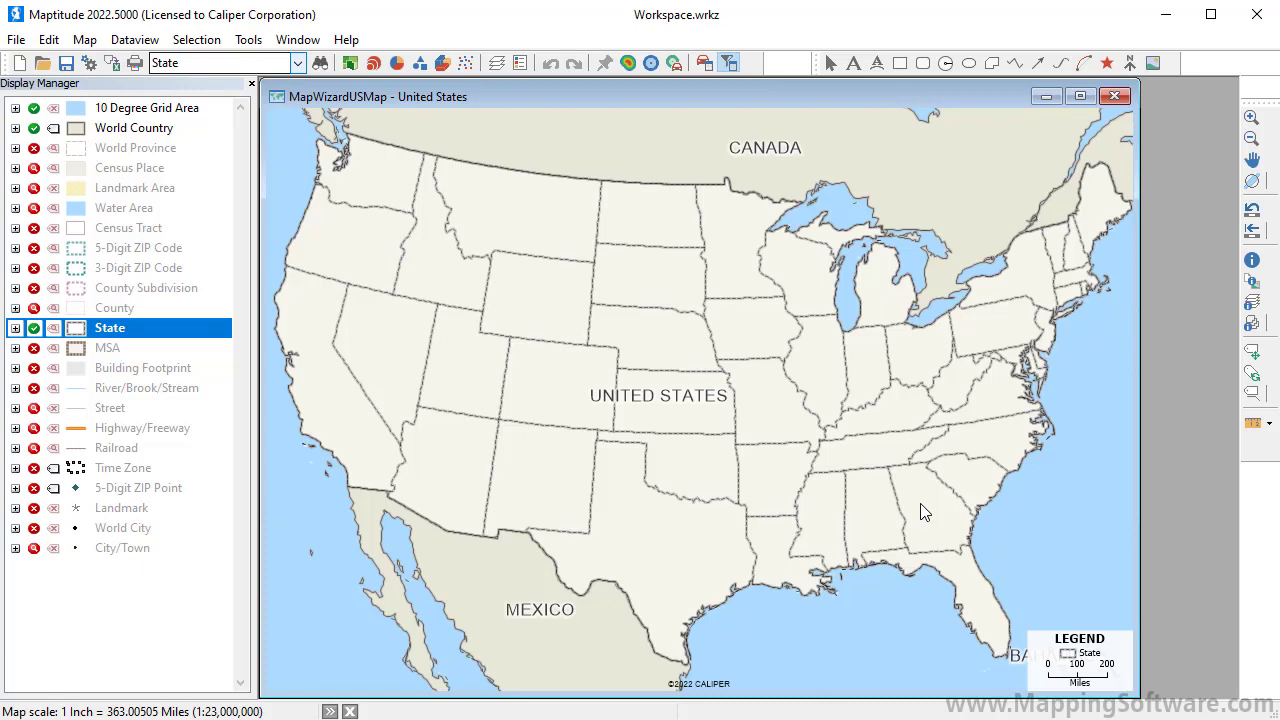
# Keep State as the working layer in the layer dropdown
pyautogui.rightClick(210, 326)
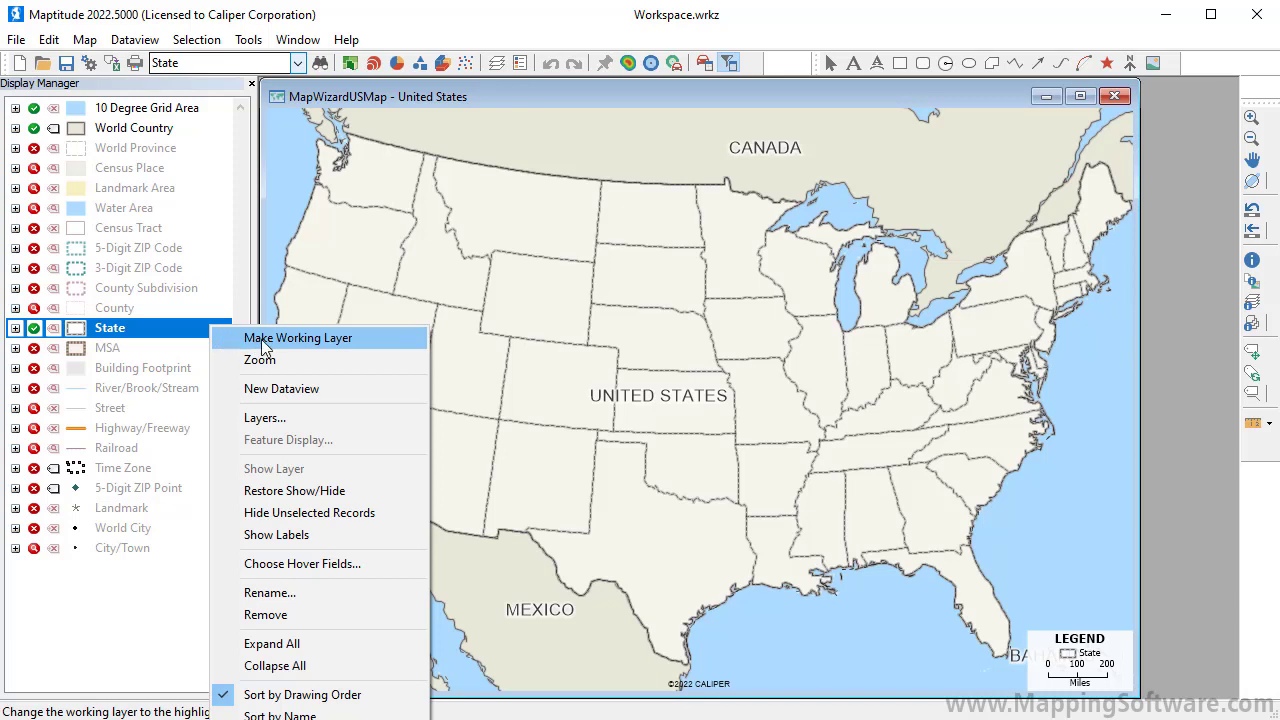
pyautogui.click(298, 64)
pyautogui.click(298, 64)
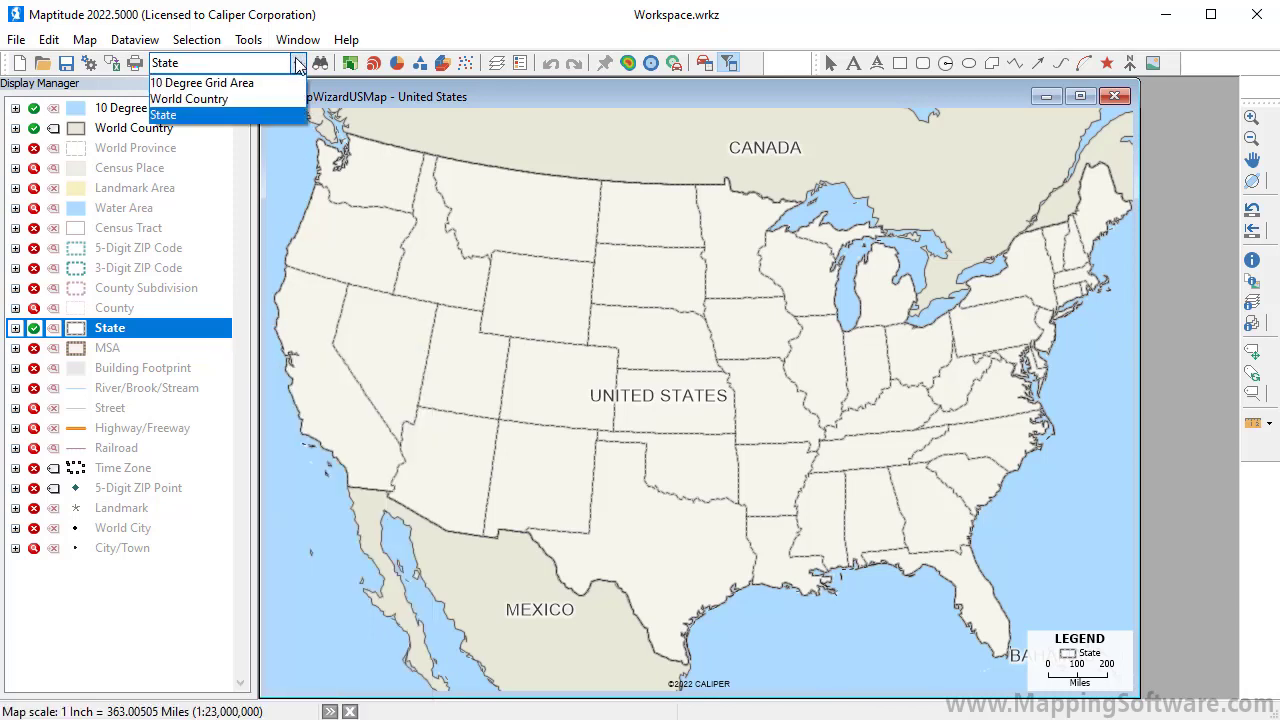
pyautogui.click(268, 114)
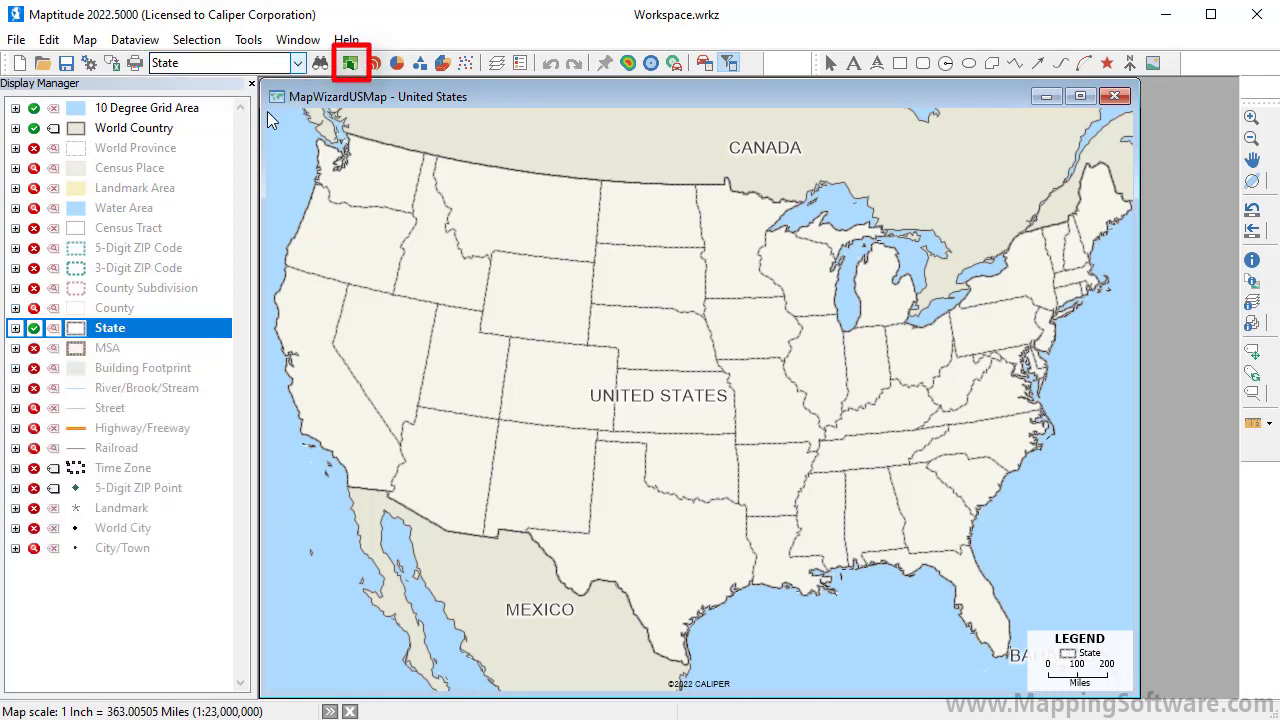
pyautogui.click(350, 64)
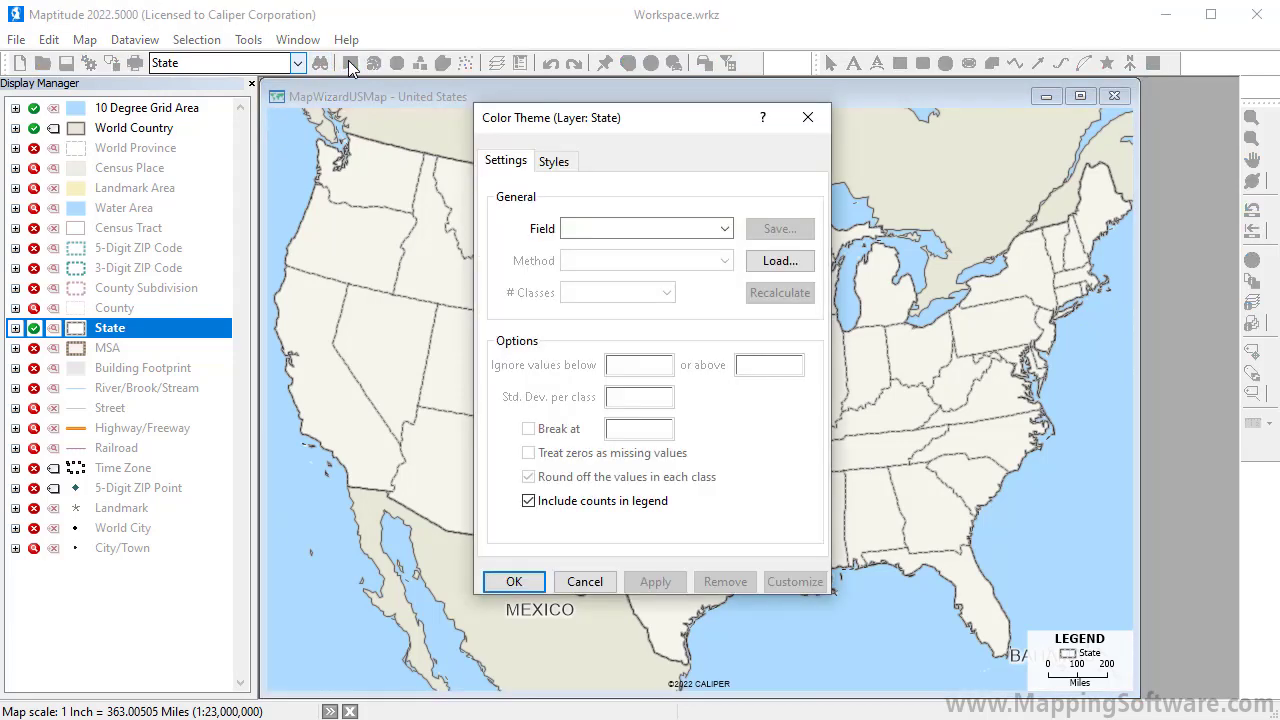
# Colour-theme the states by [Median family income], found by filtering fields for 'family'
pyautogui.click(724, 229)
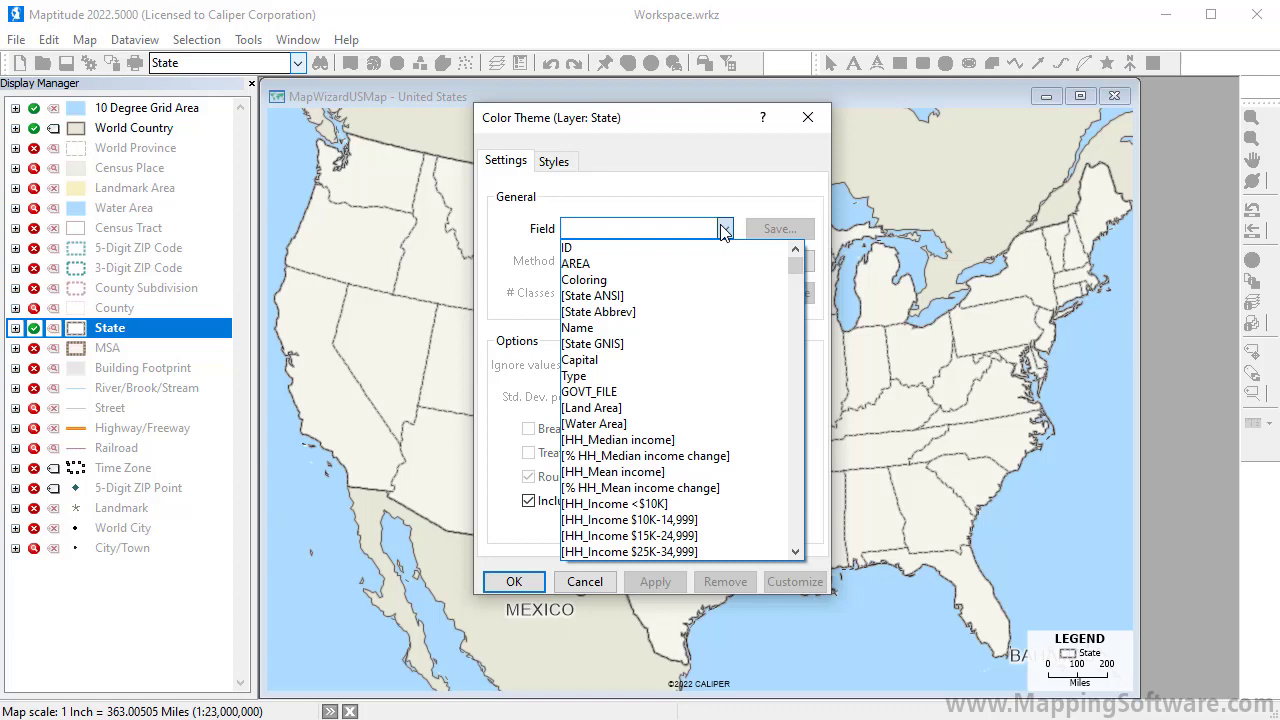
pyautogui.write('family income]')
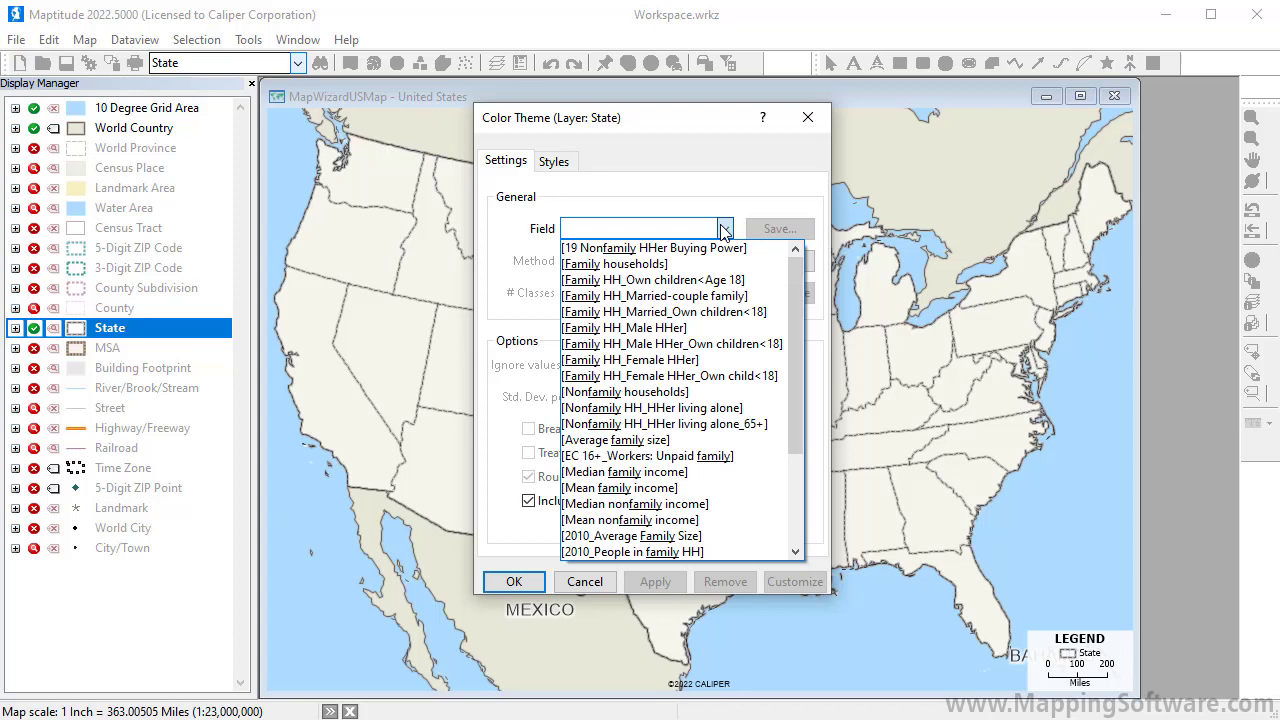
pyautogui.click(636, 476)
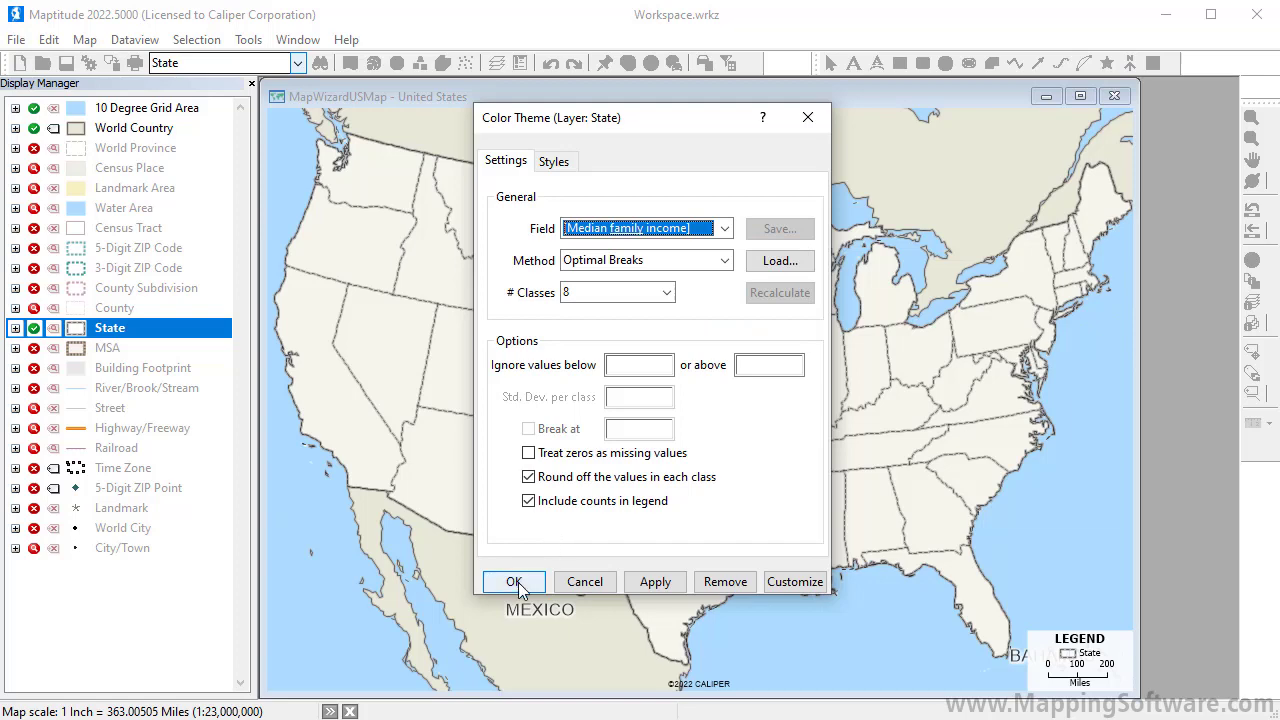
pyautogui.click(514, 582)
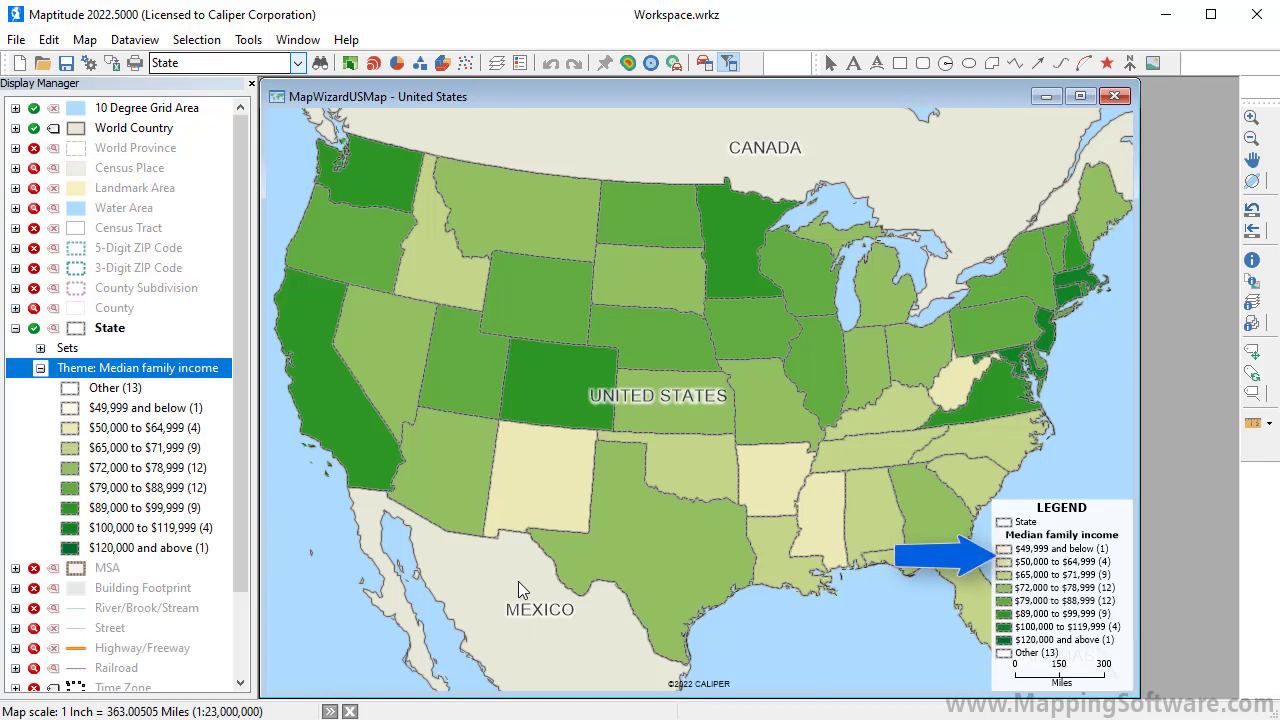
# Keep Optimal Breaks with 8 classes and open the manual class-break customization
pyautogui.click(350, 62)
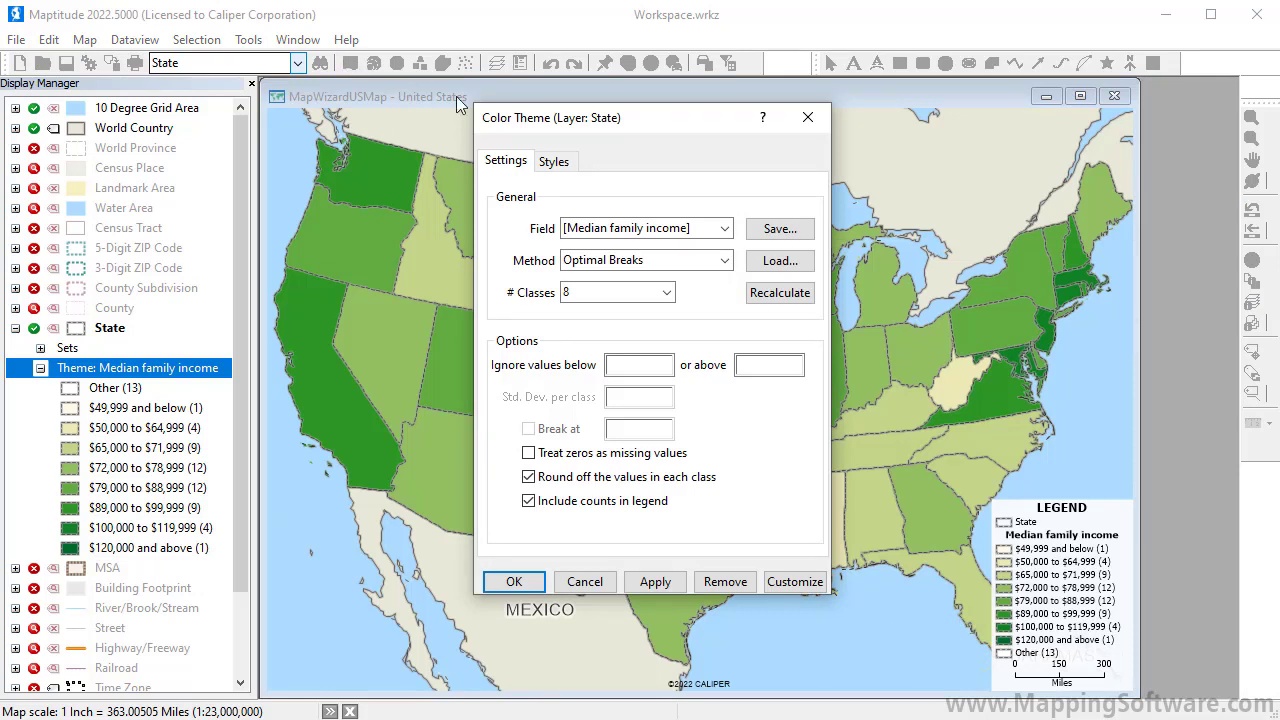
pyautogui.click(725, 260)
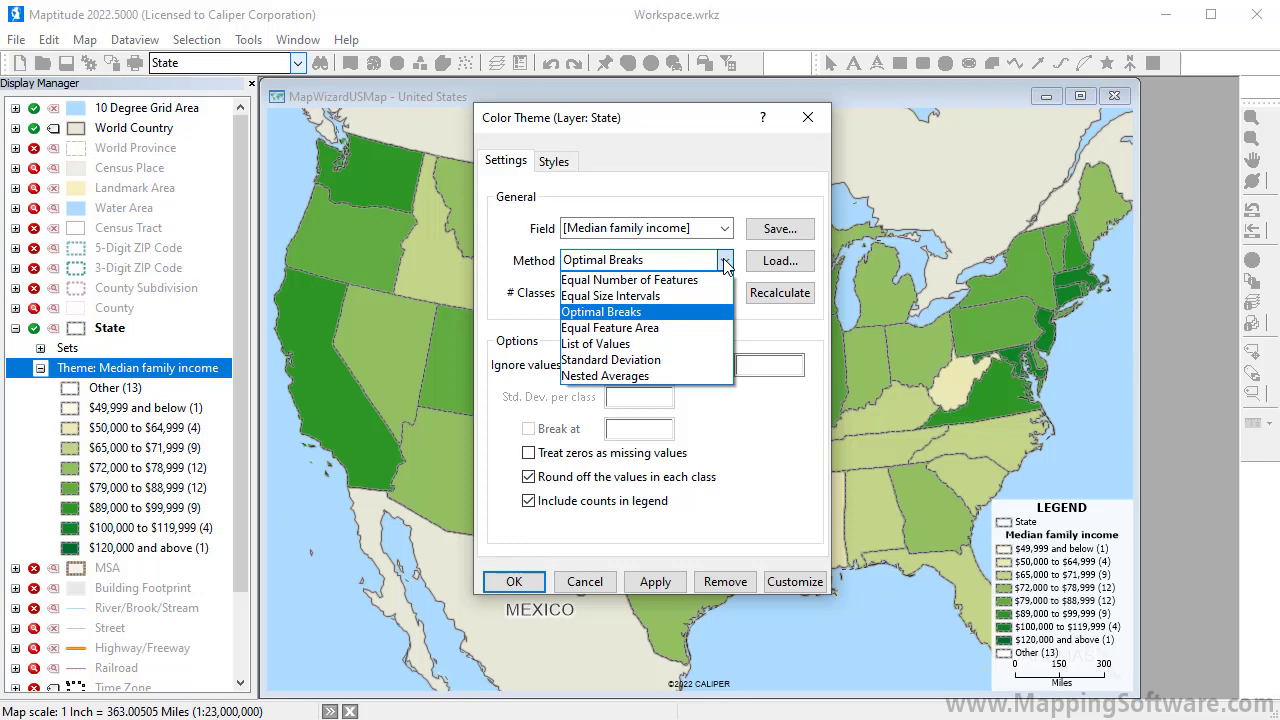
pyautogui.click(725, 260)
pyautogui.click(667, 292)
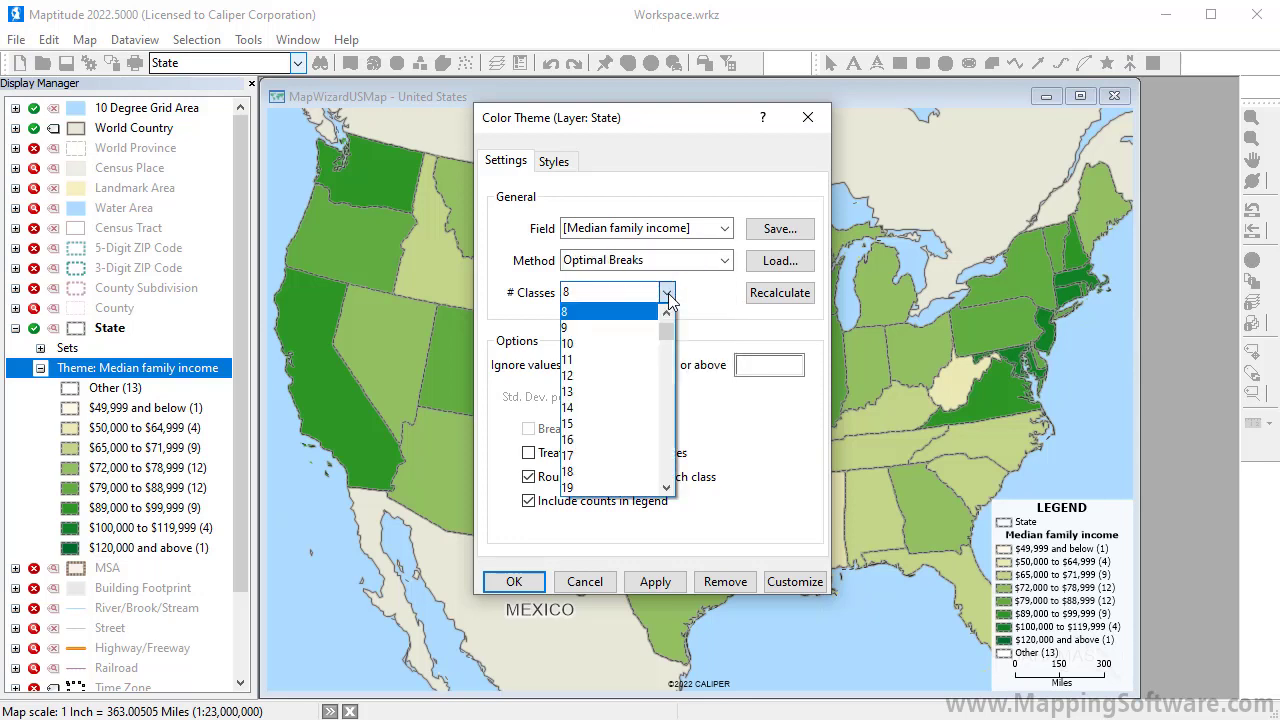
pyautogui.click(667, 294)
pyautogui.click(805, 578)
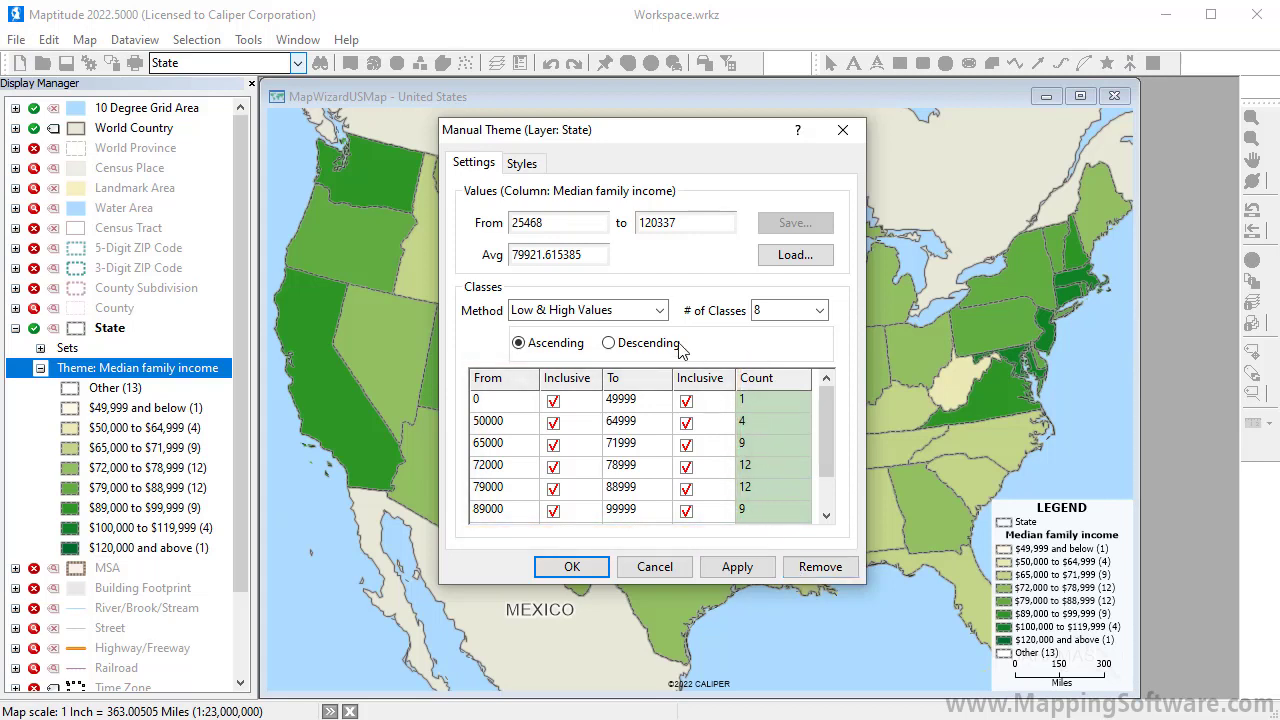
# Classify income by Steps: 7 classes starting at 20000 in 15000 increments
pyautogui.click(660, 311)
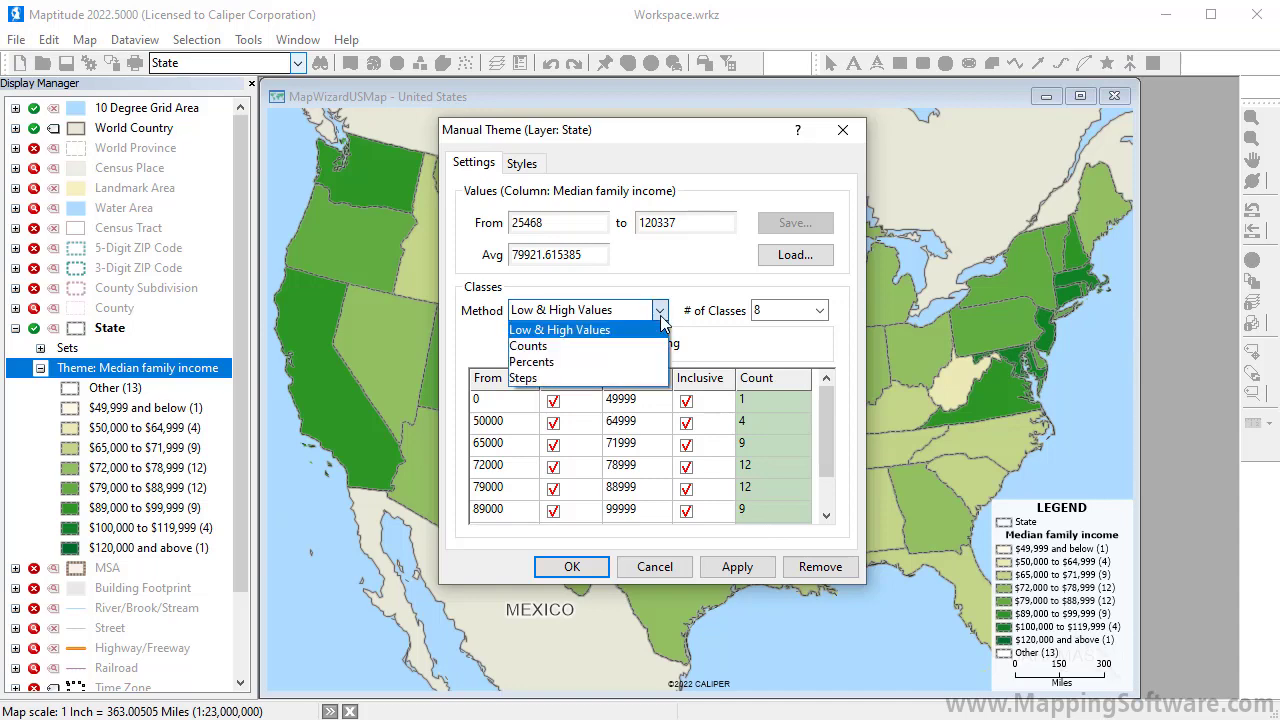
pyautogui.click(628, 378)
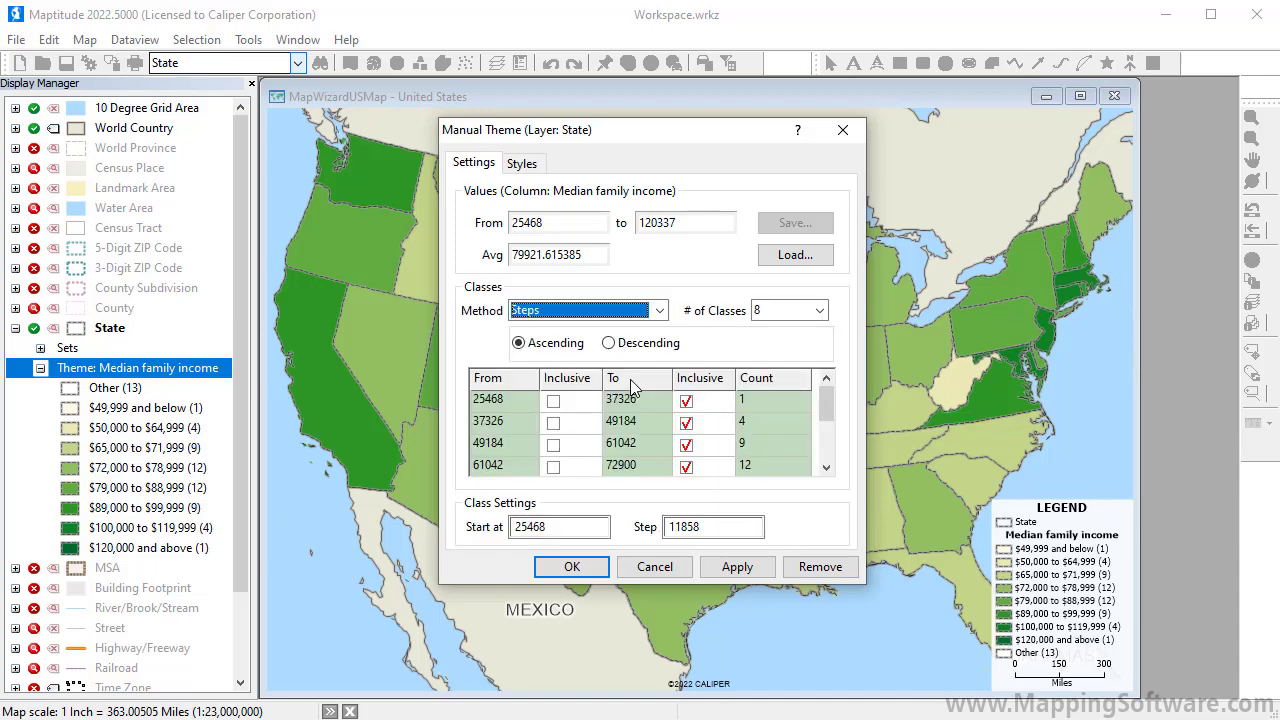
pyautogui.click(819, 312)
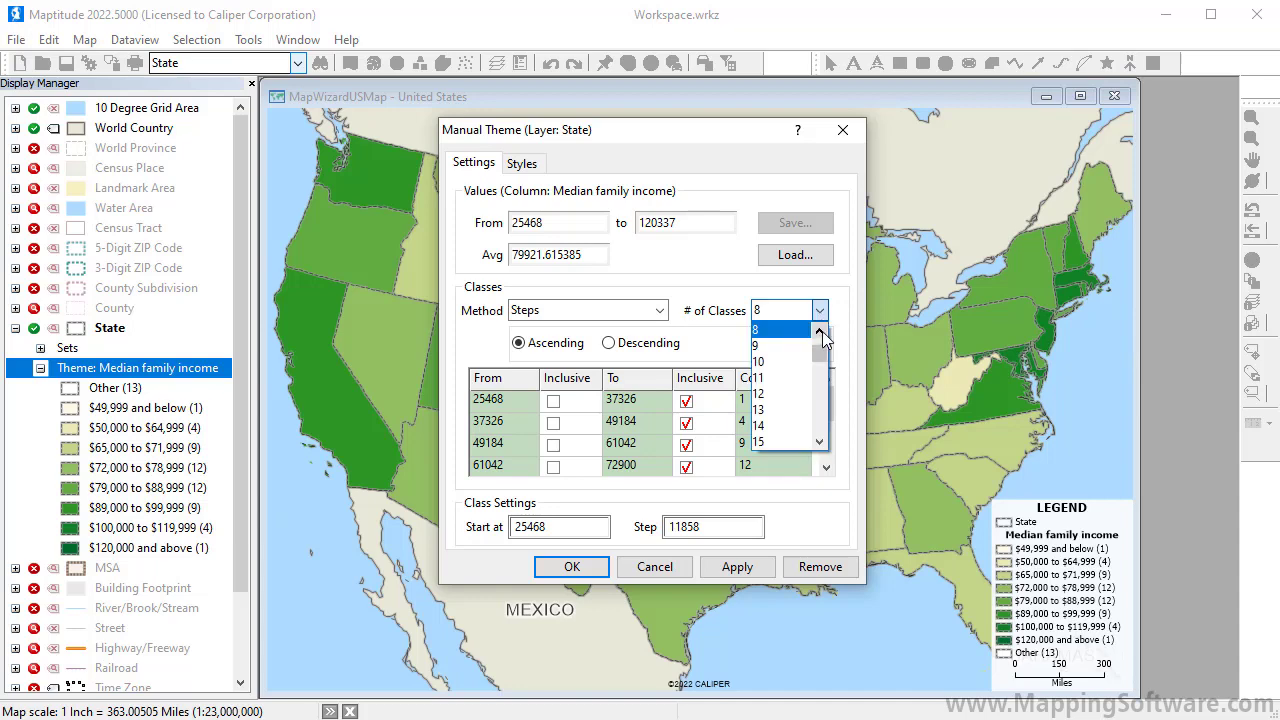
pyautogui.click(800, 338)
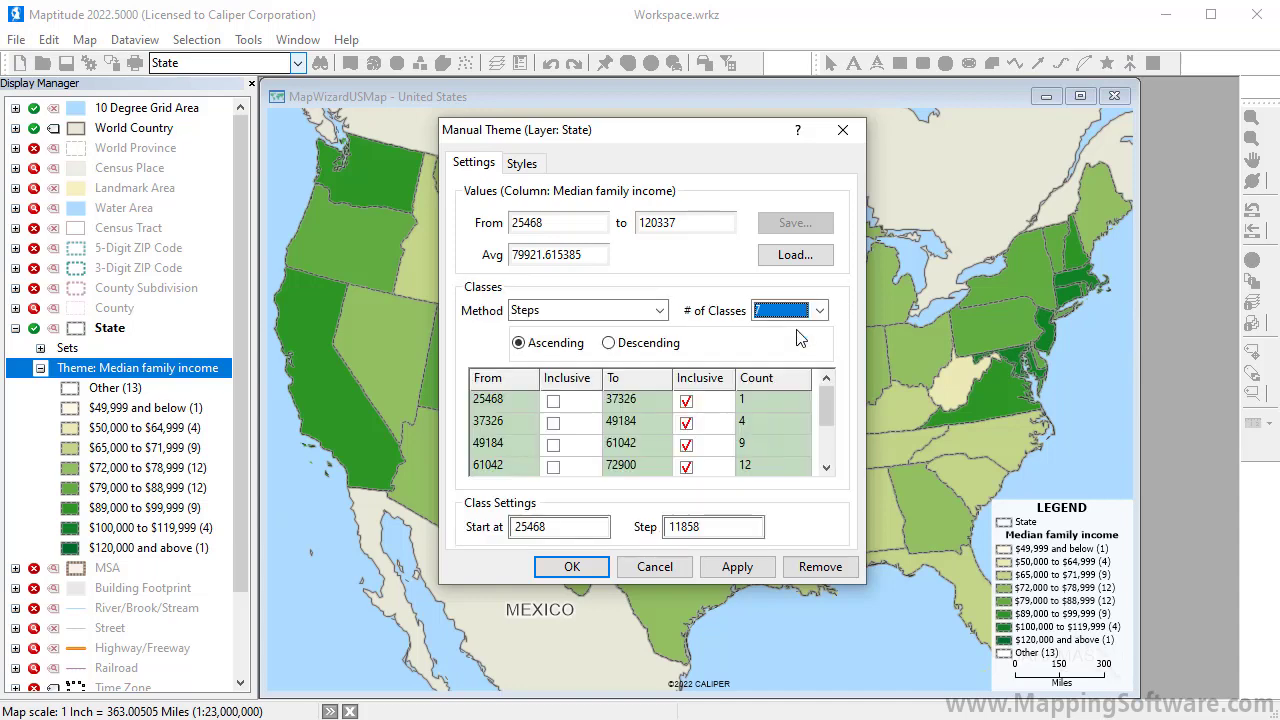
pyautogui.click(574, 522)
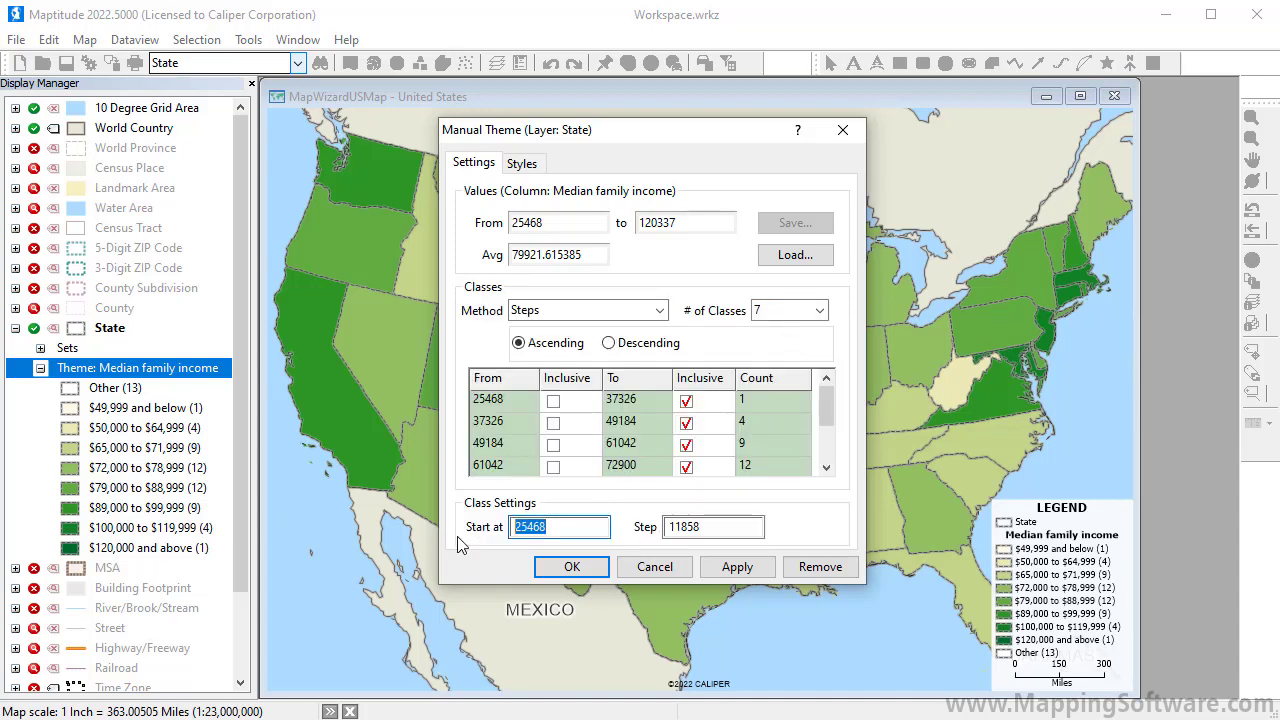
pyautogui.write('20000')
pyautogui.click(683, 526)
pyautogui.write('15000')
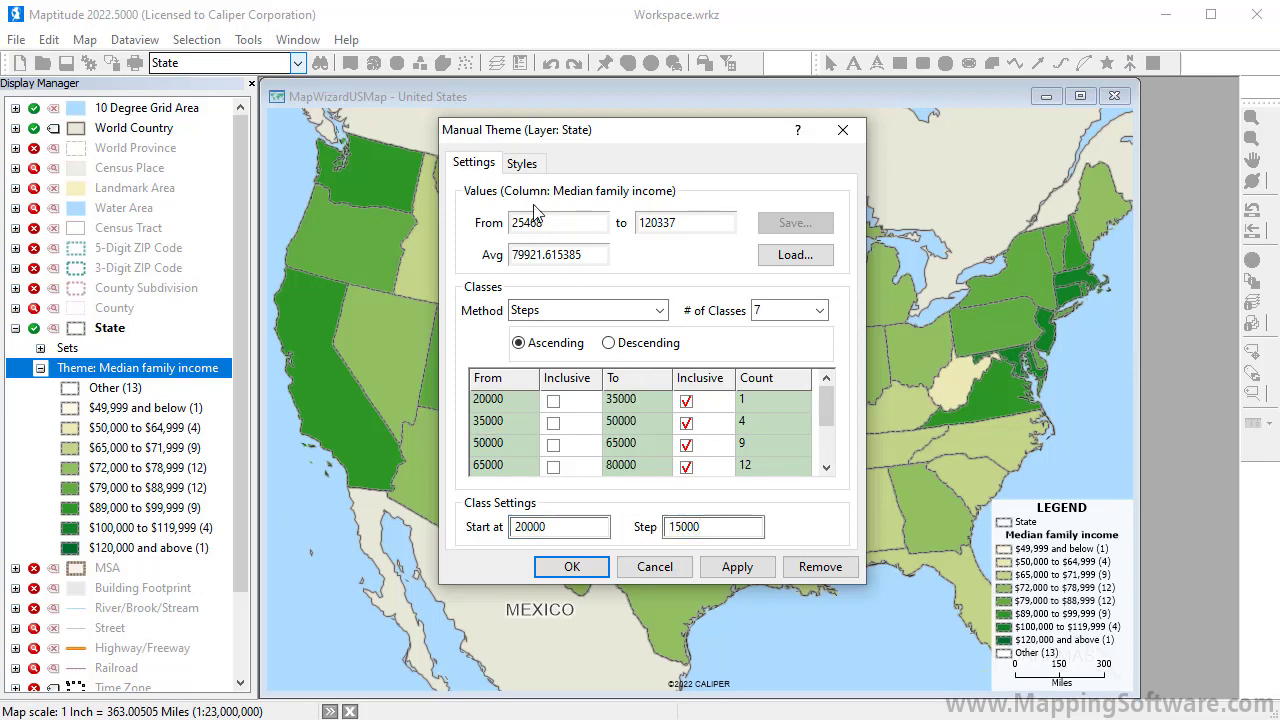
pyautogui.click(527, 168)
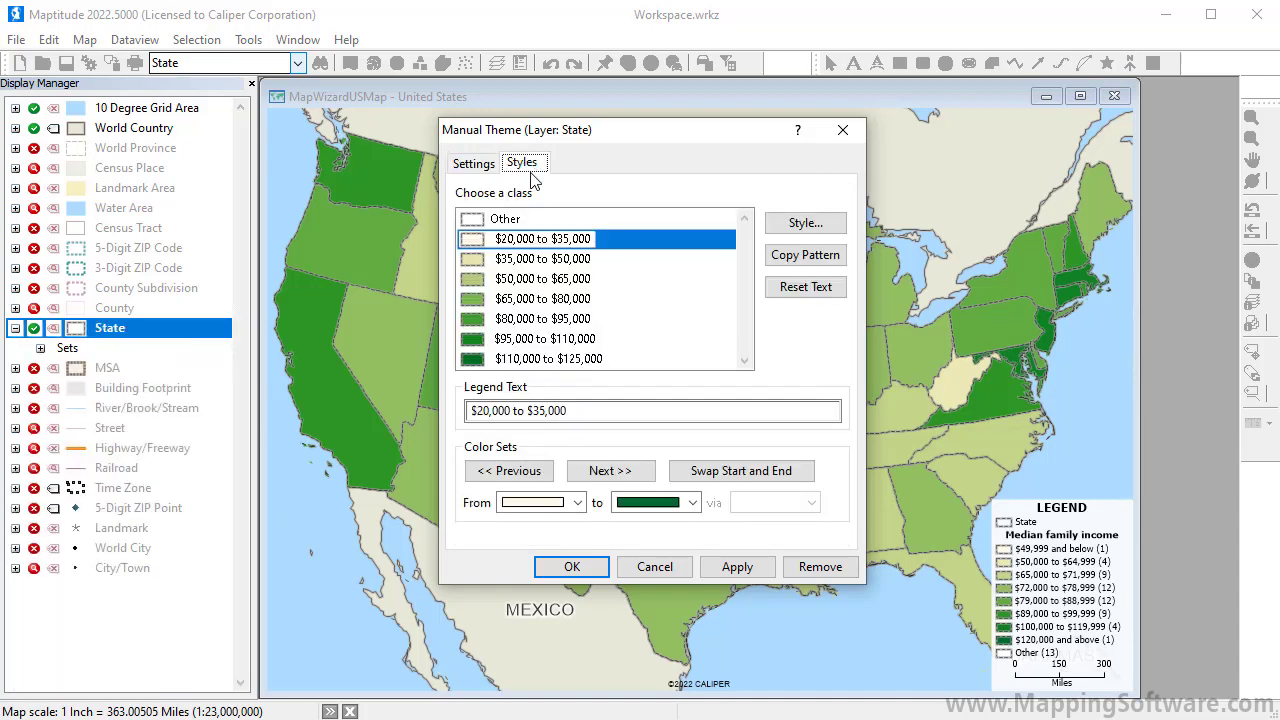
# Give the seven income classes a cream-to-dark-red colour ramp and apply it
pyautogui.click(519, 472)
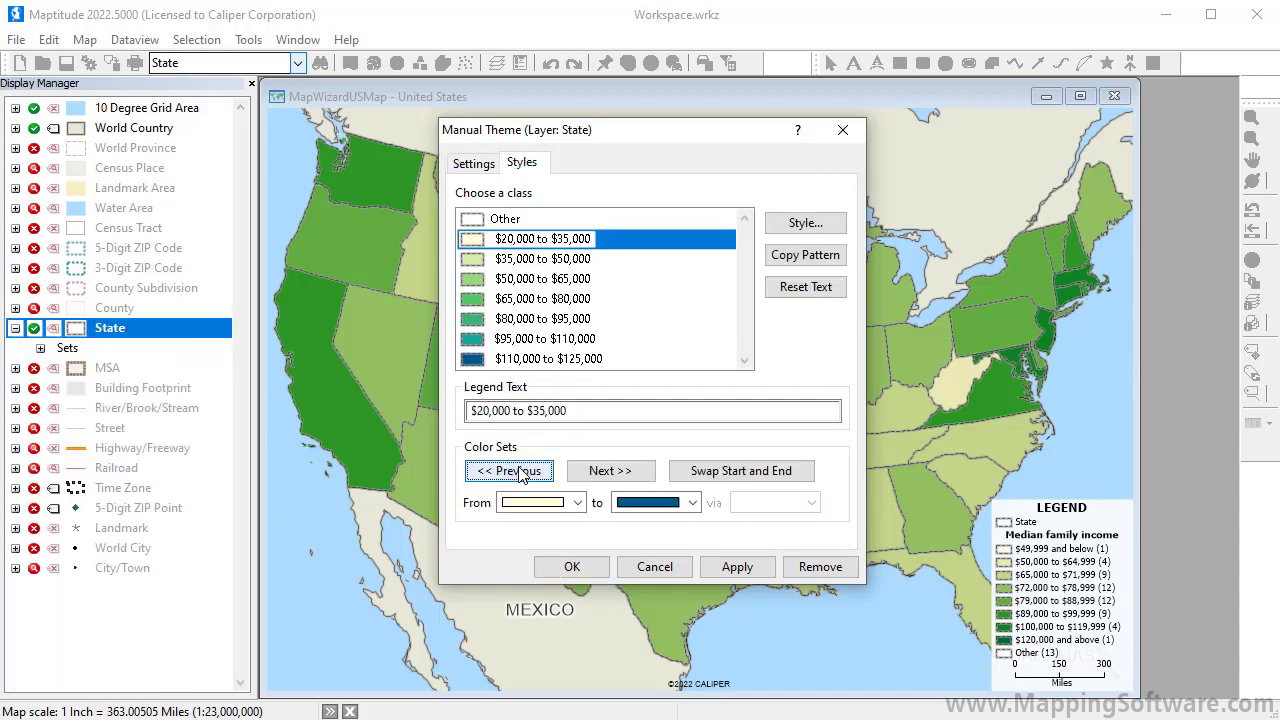
pyautogui.click(590, 474)
pyautogui.click(590, 474)
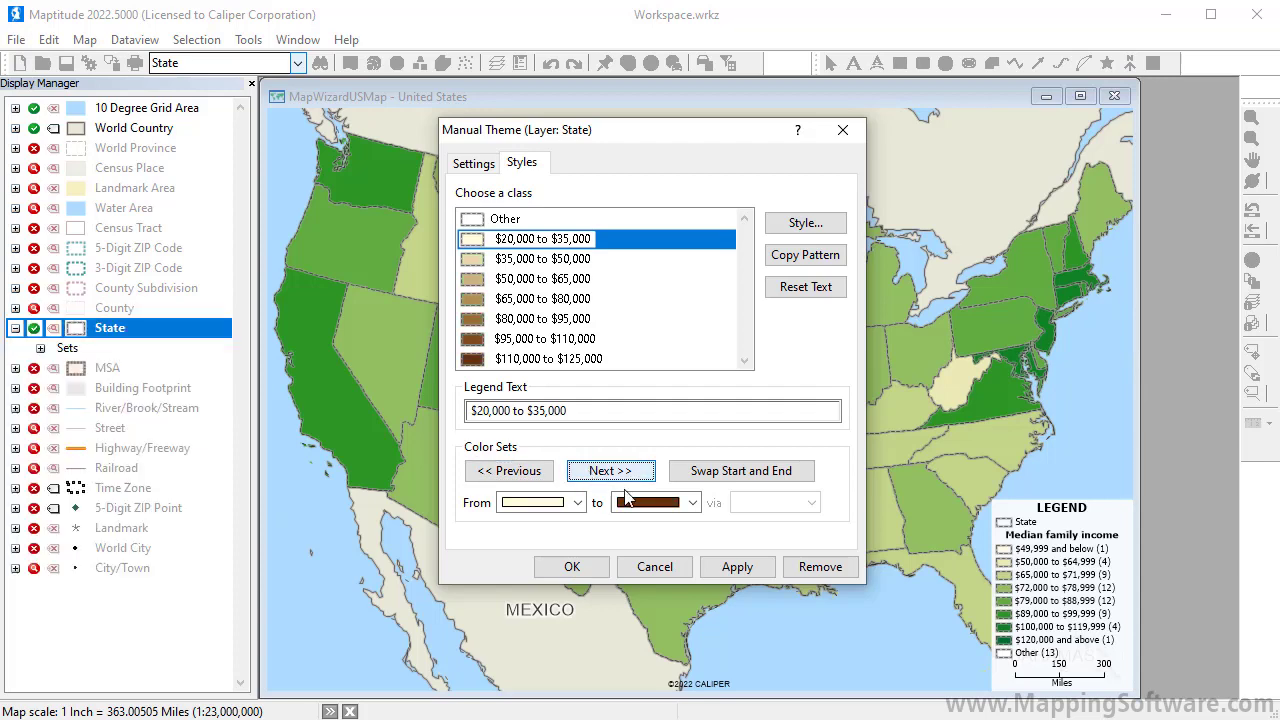
pyautogui.click(692, 503)
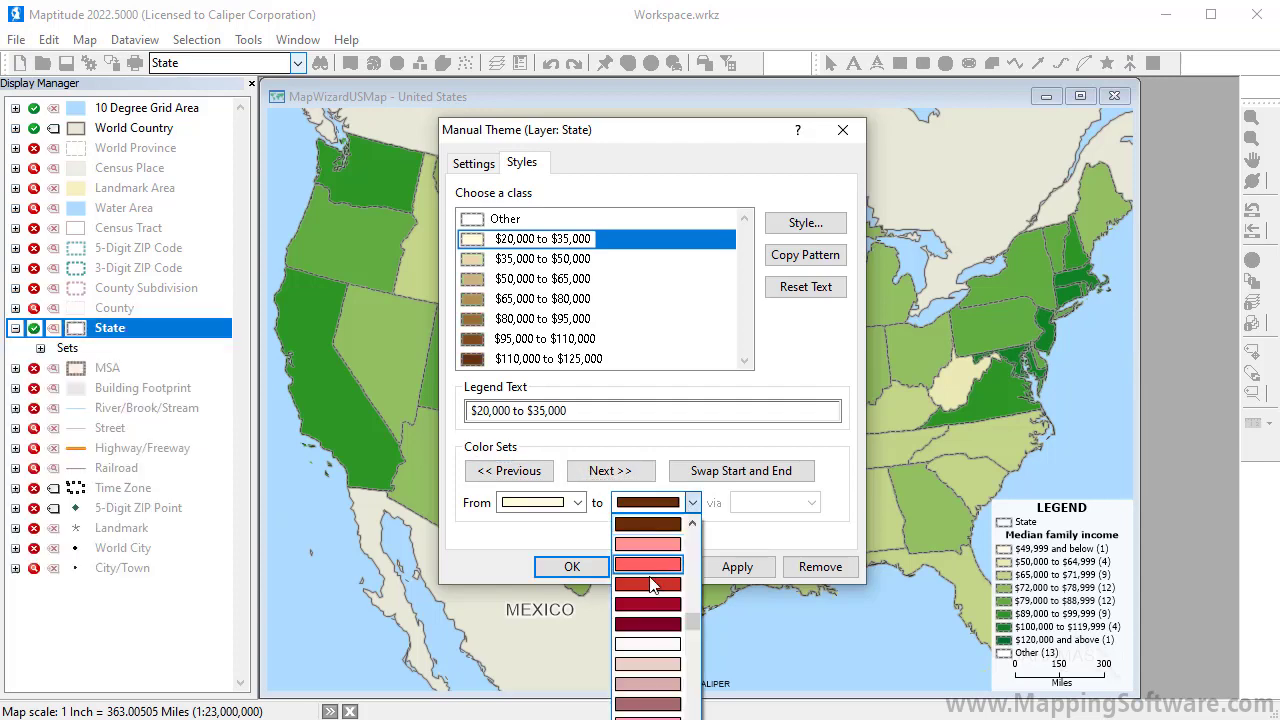
pyautogui.click(636, 601)
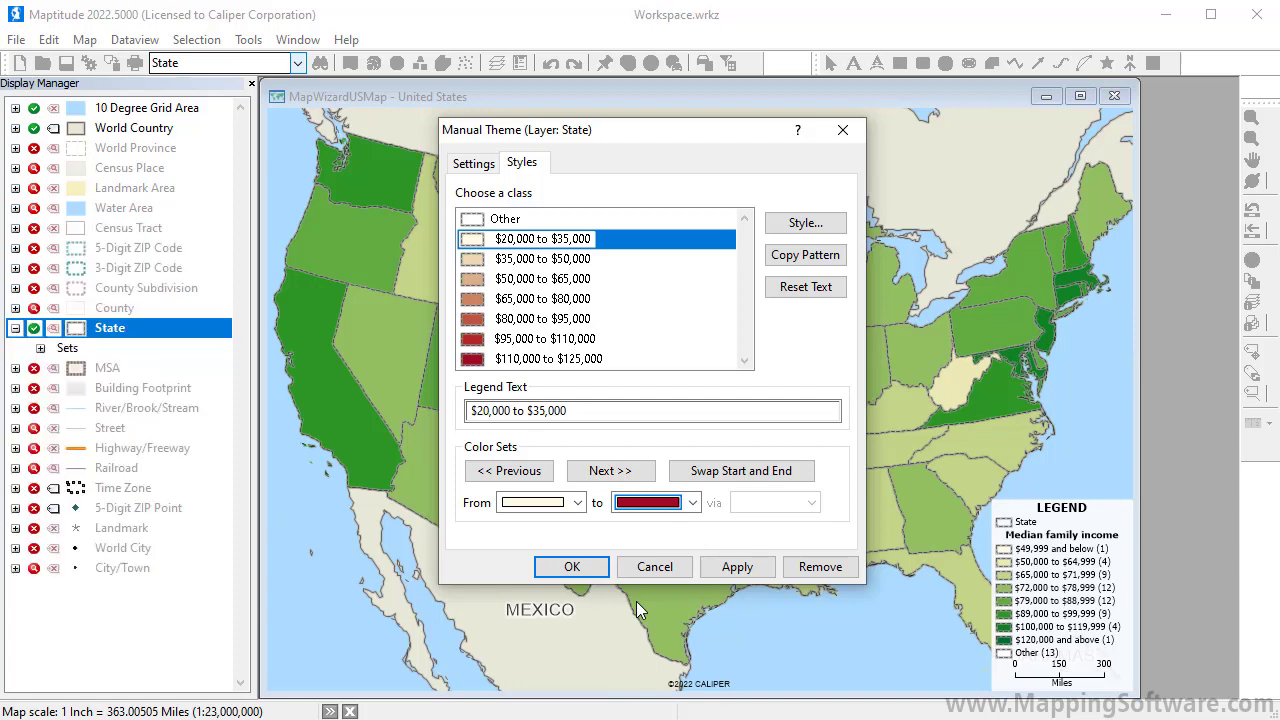
pyautogui.click(571, 566)
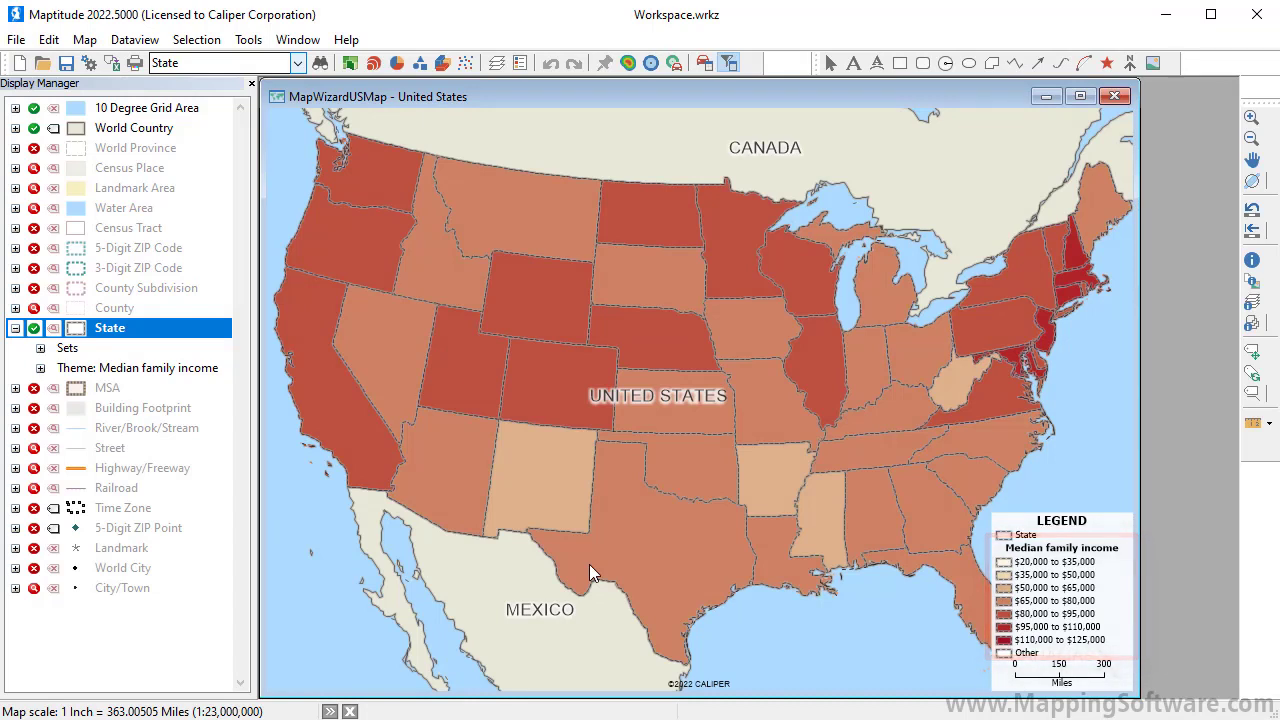
# Turn on Display Hover and check the info tips for Nevada and Minnesota
pyautogui.click(84, 39)
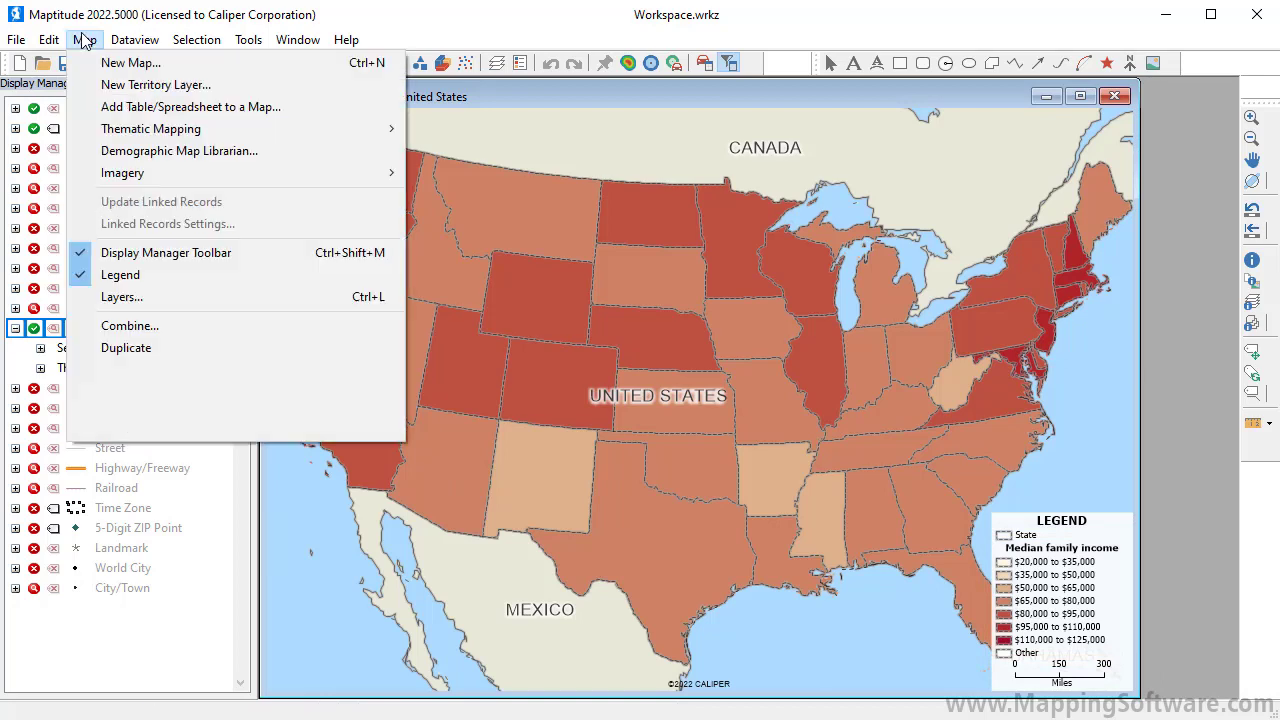
pyautogui.moveTo(243, 433)
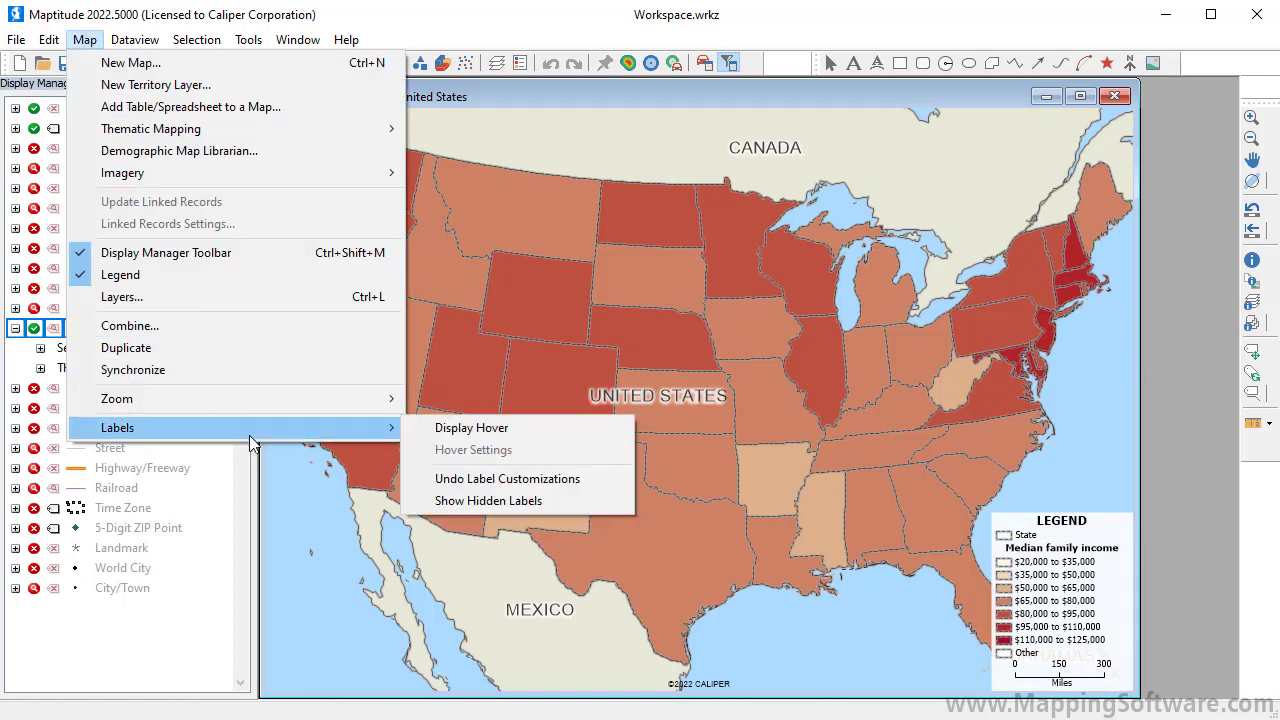
pyautogui.click(464, 430)
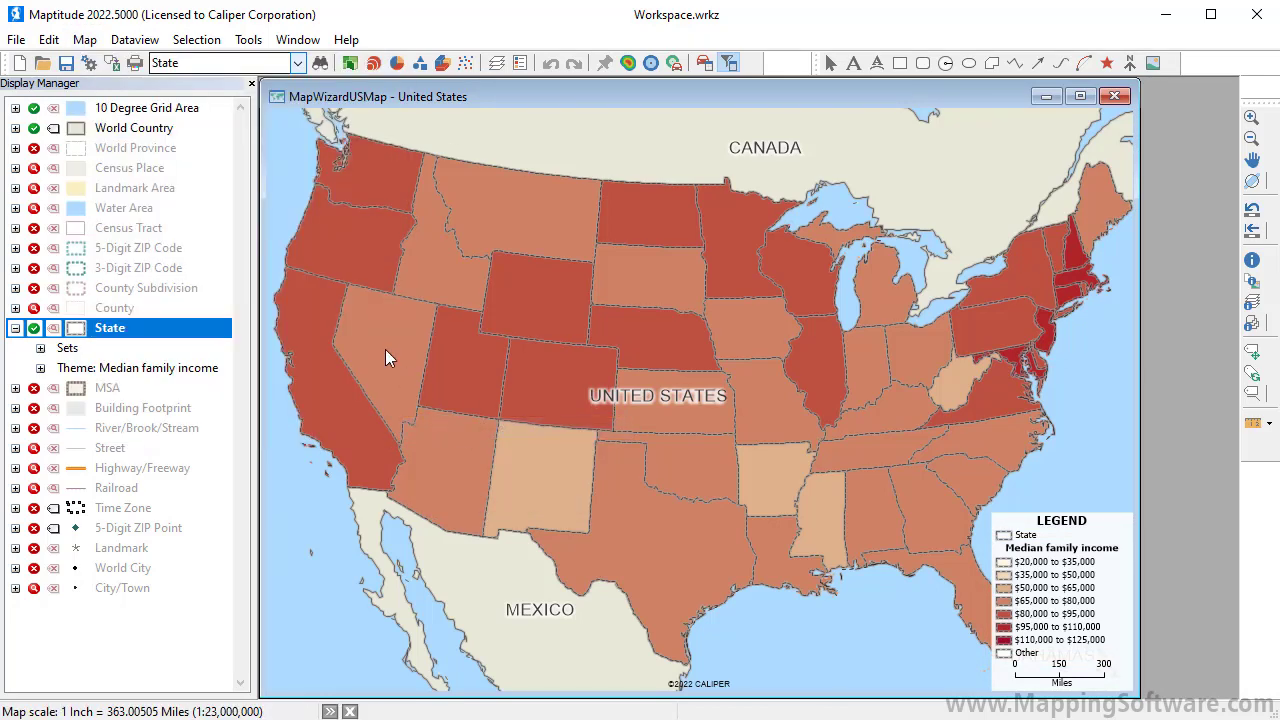
pyautogui.moveTo(384, 349)
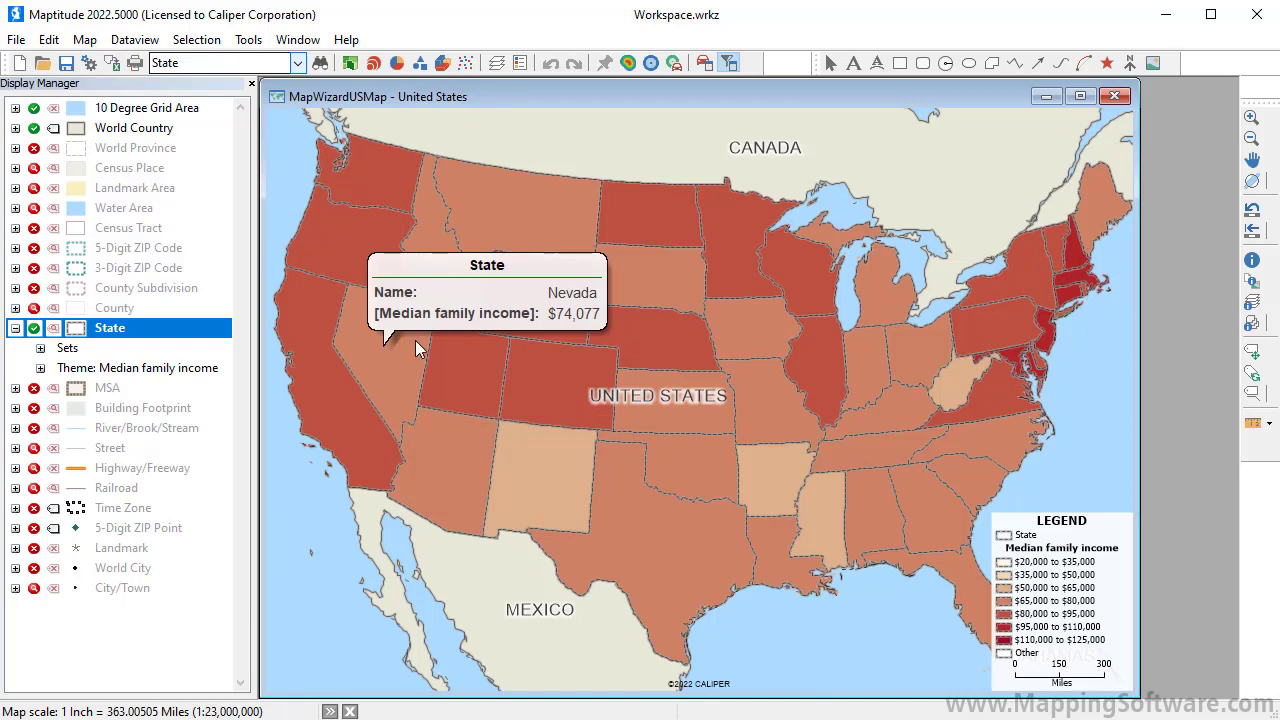
pyautogui.moveTo(742, 265)
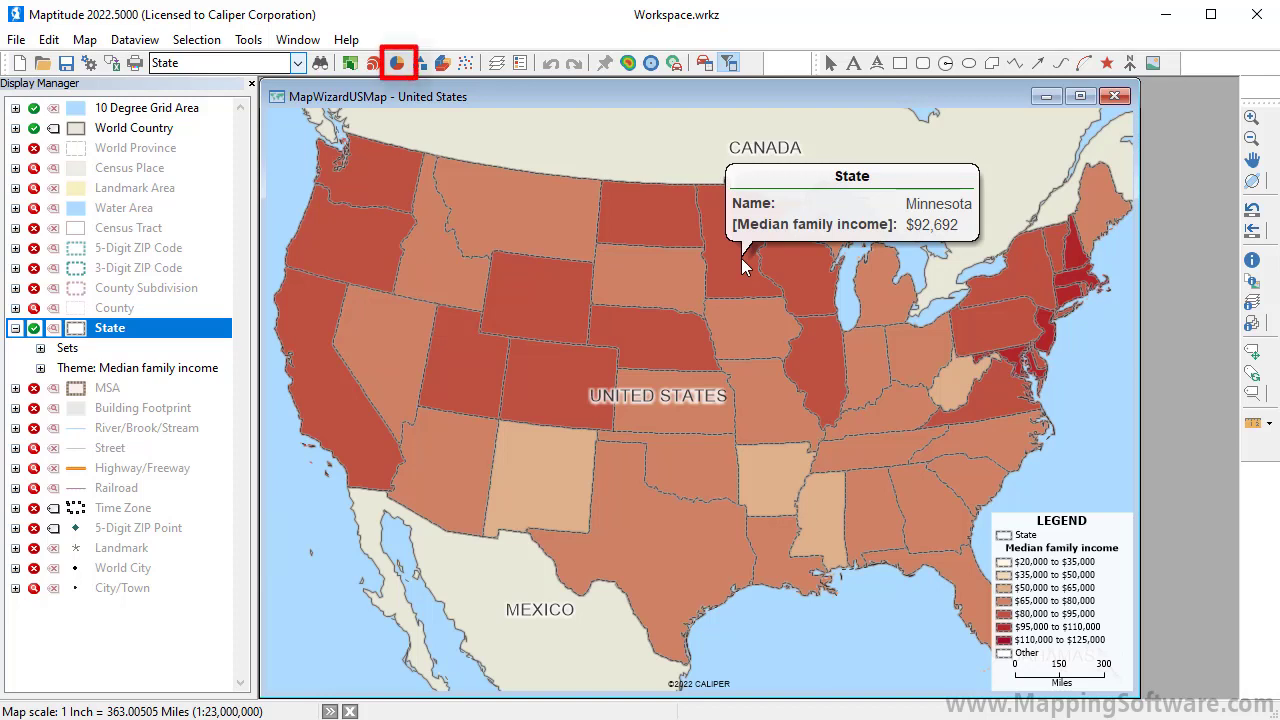
# Chart [Owner-occupied] and [Renter-occupied] as state pie charts, filtering fields by 'occu'
pyautogui.click(398, 65)
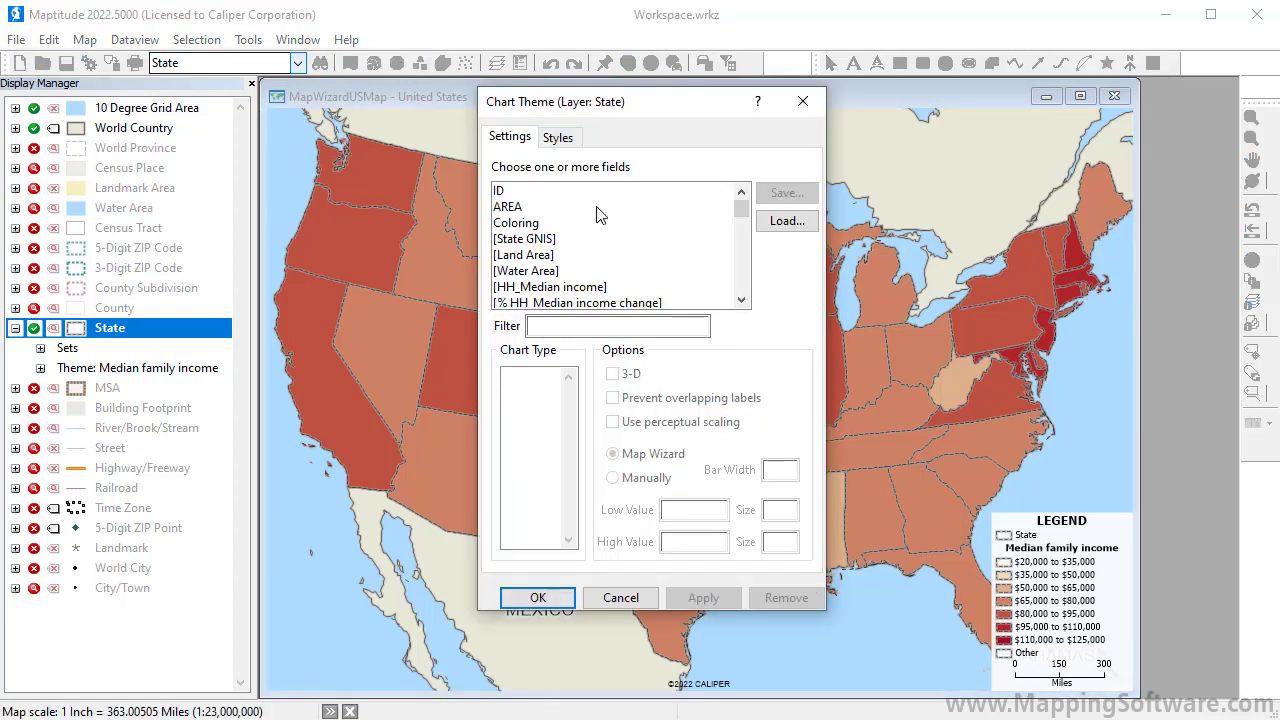
pyautogui.click(614, 325)
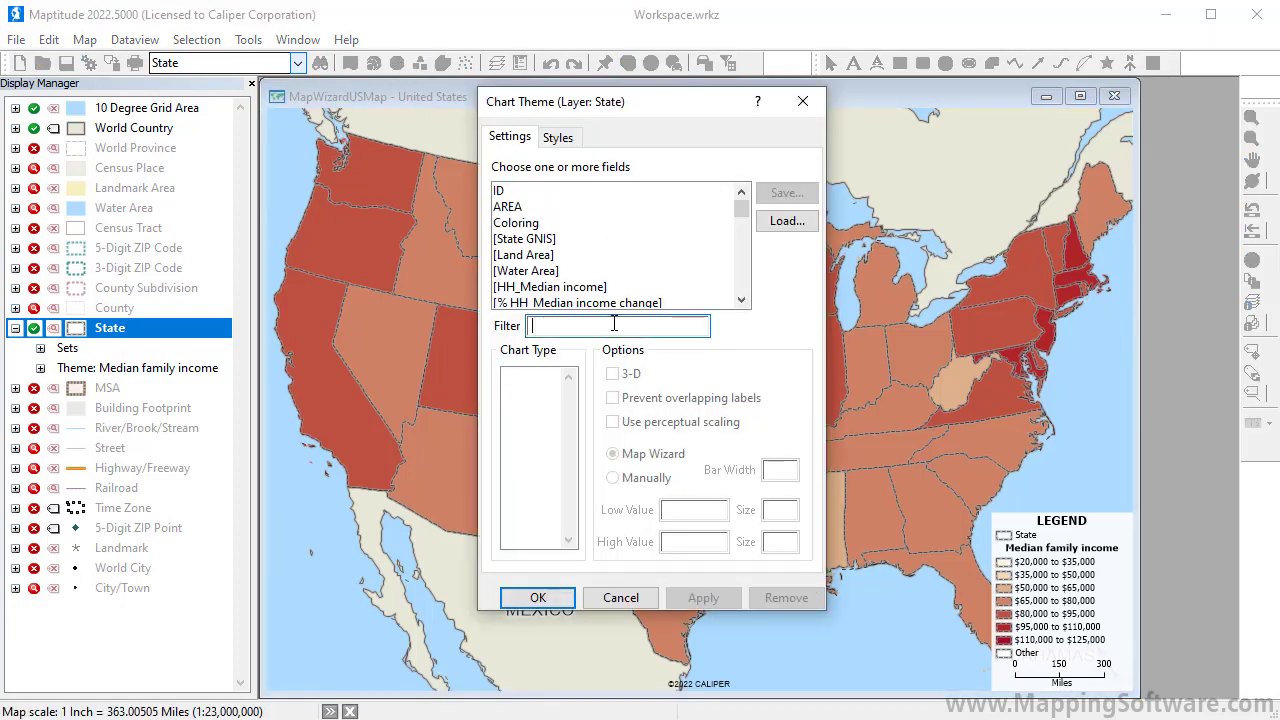
pyautogui.write('occu')
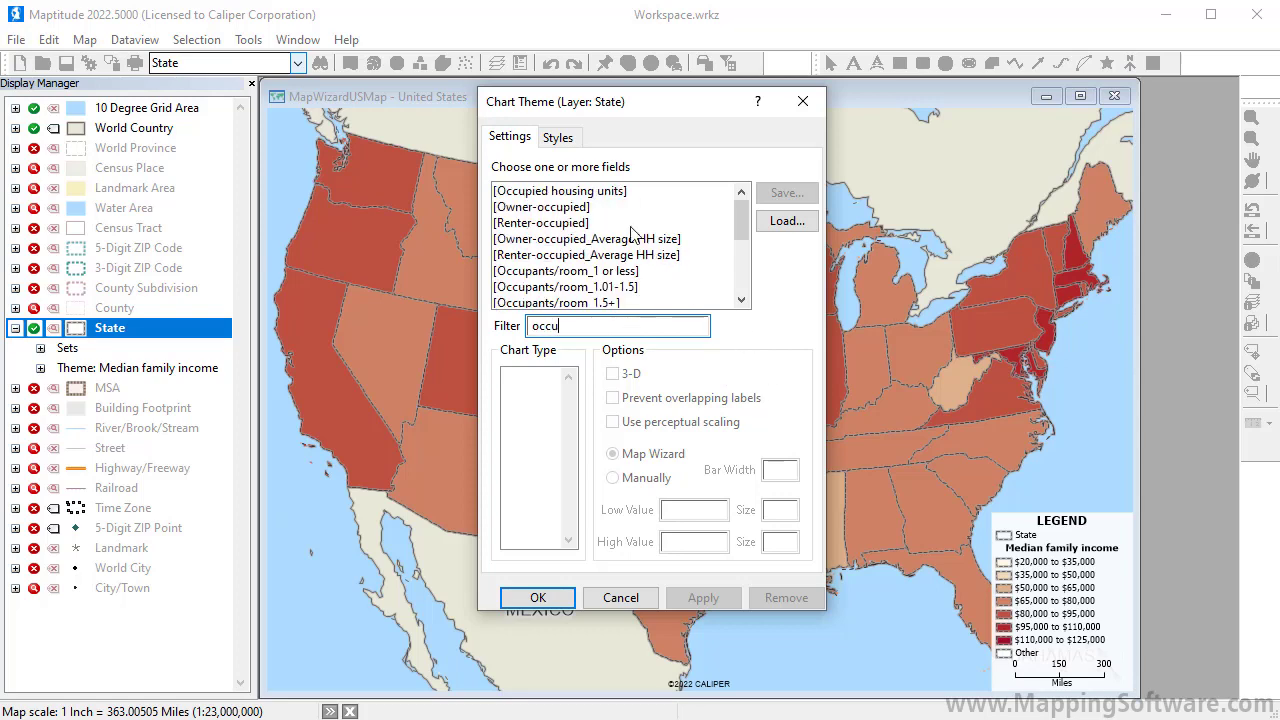
pyautogui.click(593, 208)
pyautogui.keyDown('ctrl'); pyautogui.click(594, 224); pyautogui.keyUp('ctrl')
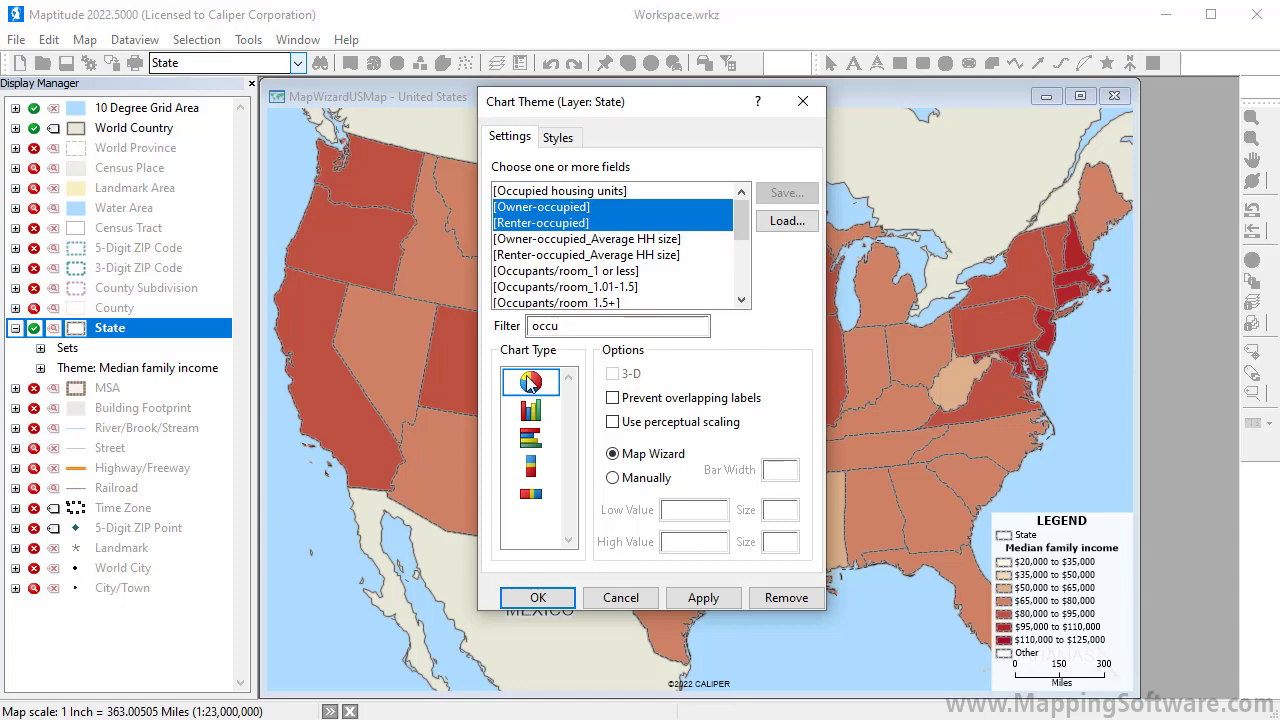
pyautogui.click(539, 594)
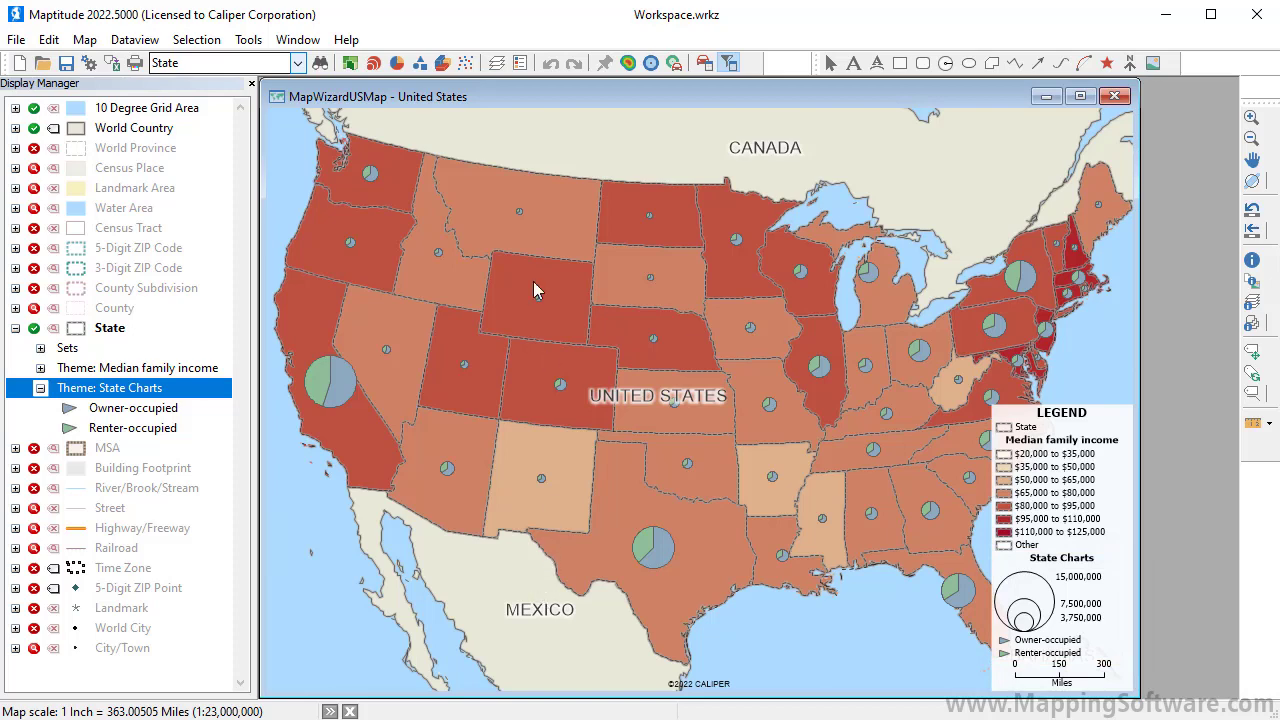
# Set the chart theme's Low Value Size to 8
pyautogui.click(399, 63)
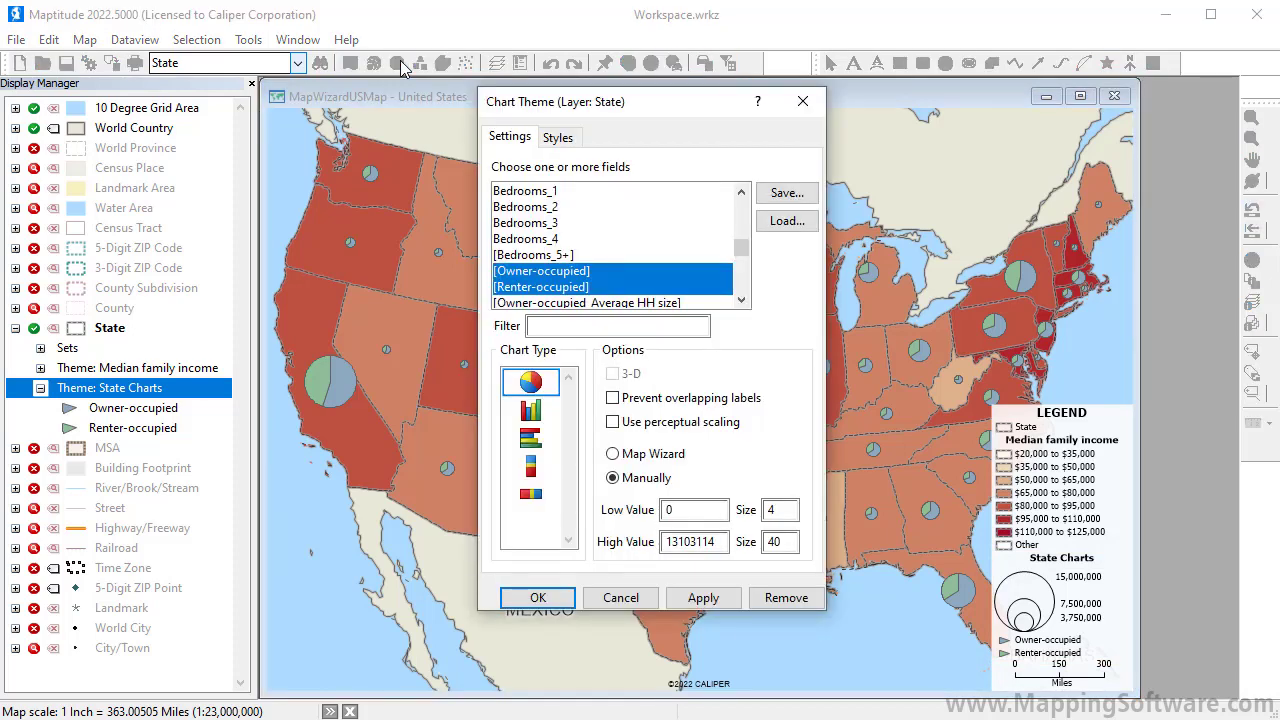
pyautogui.doubleClick(766, 509)
pyautogui.write('8')
# Make the Renter-occupied pie slices bright yellow and apply the chart changes
pyautogui.click(560, 137)
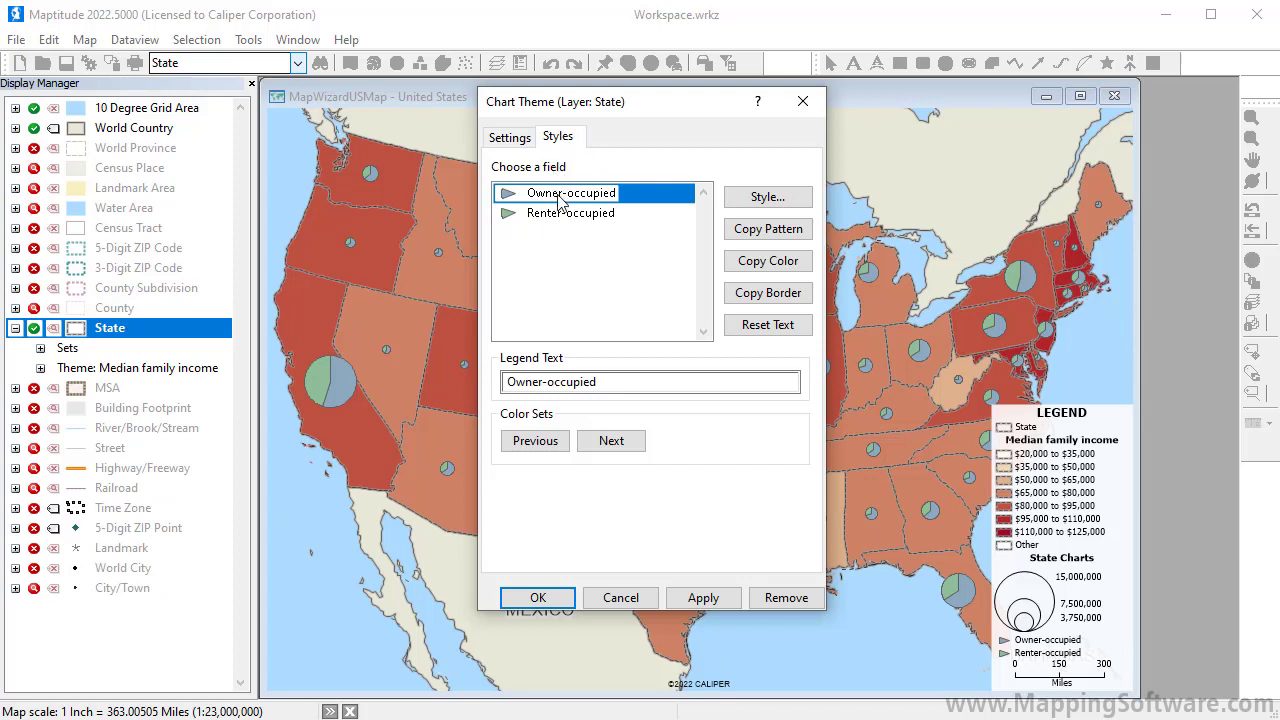
pyautogui.click(566, 213)
pyautogui.click(762, 198)
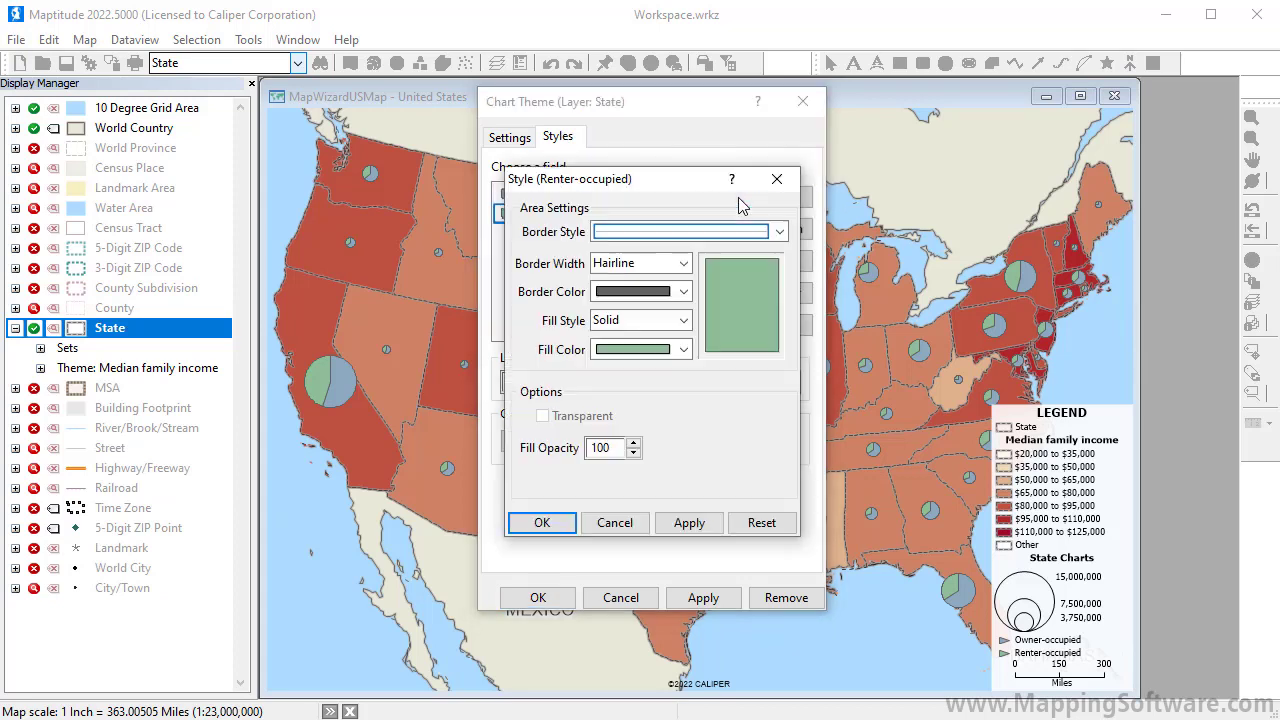
pyautogui.click(683, 349)
pyautogui.moveTo(684, 552); pyautogui.dragTo(690, 652)
pyautogui.click(633, 590)
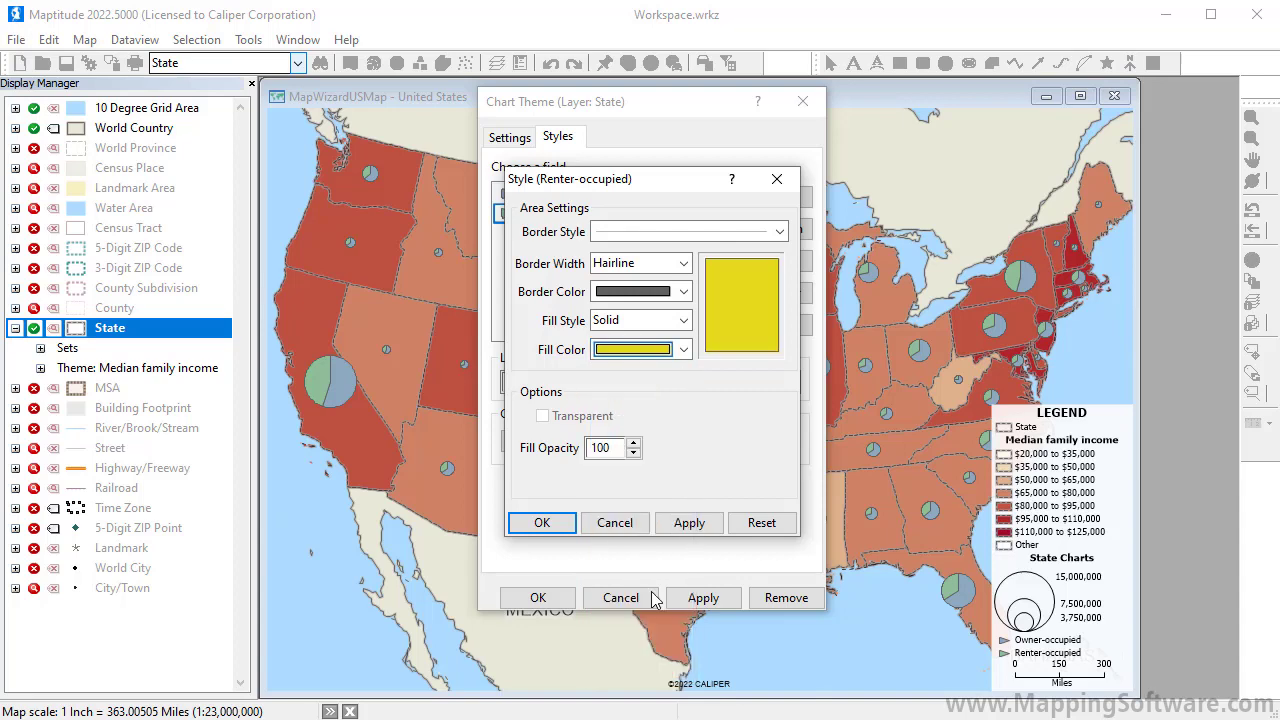
pyautogui.click(560, 528)
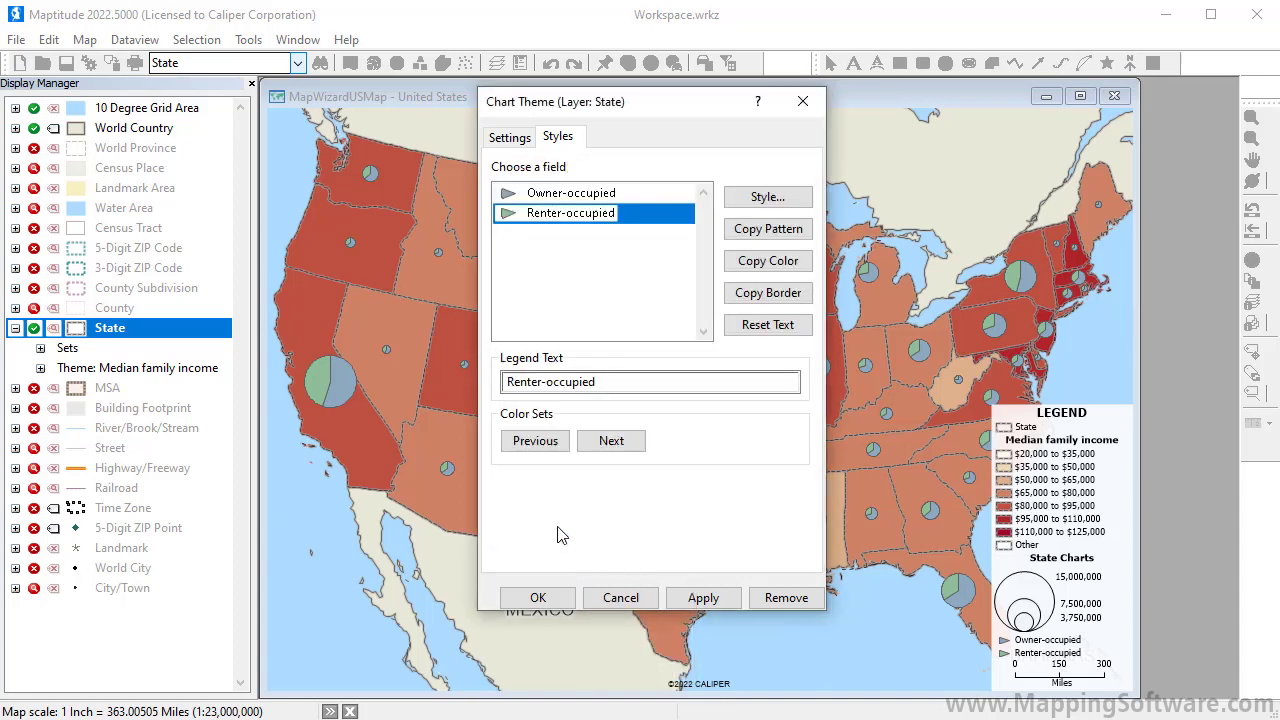
pyautogui.click(543, 597)
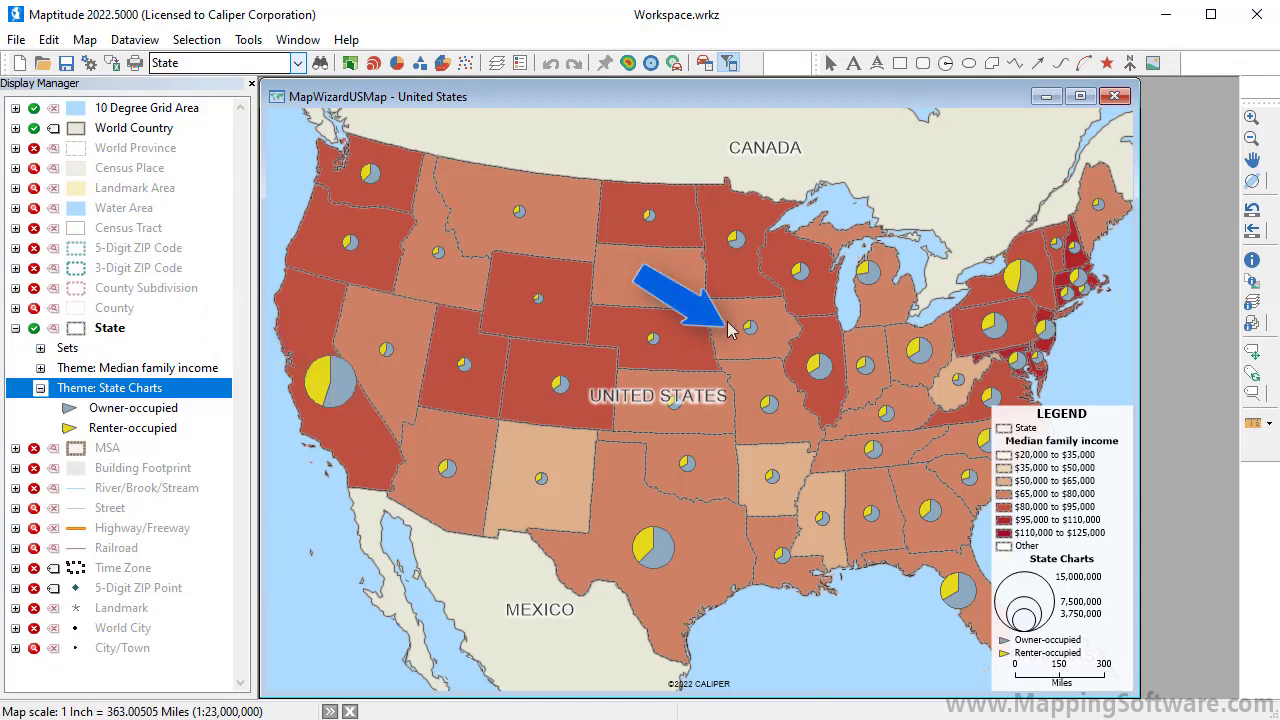
# Launch the 3D Theme tool from the toolbar for the State layer
pyautogui.moveTo(730, 325)
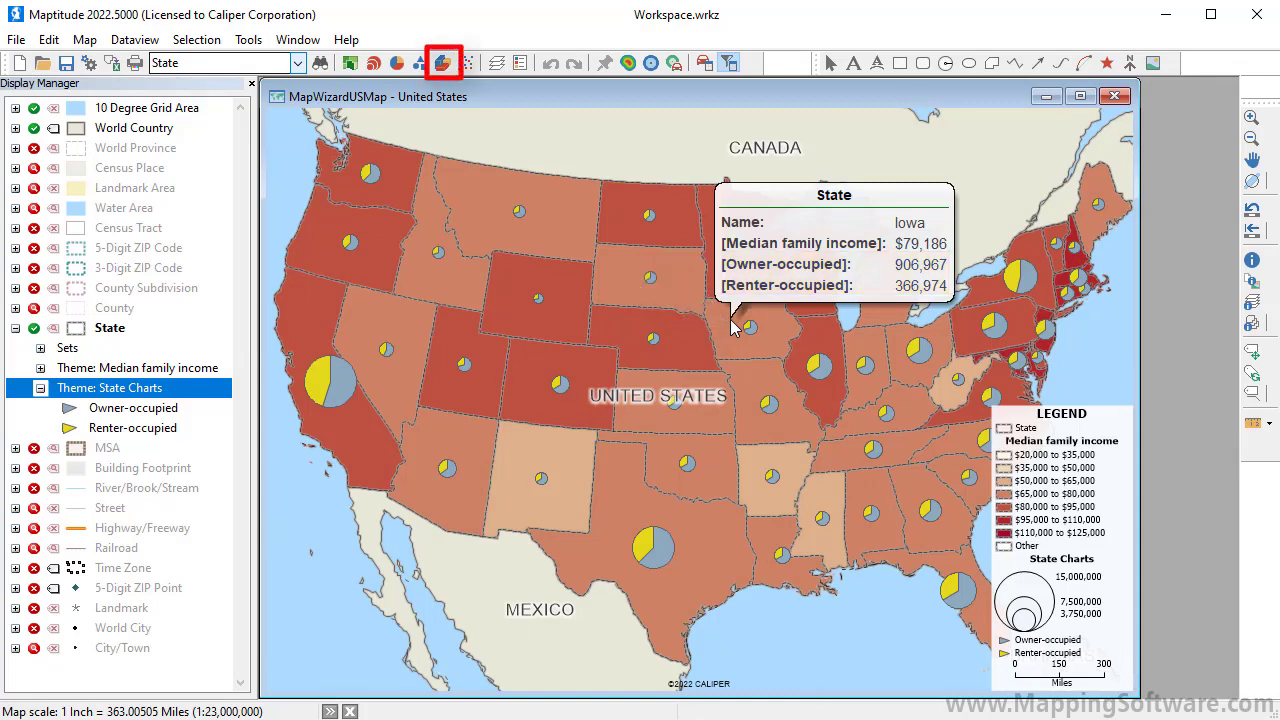
pyautogui.click(442, 63)
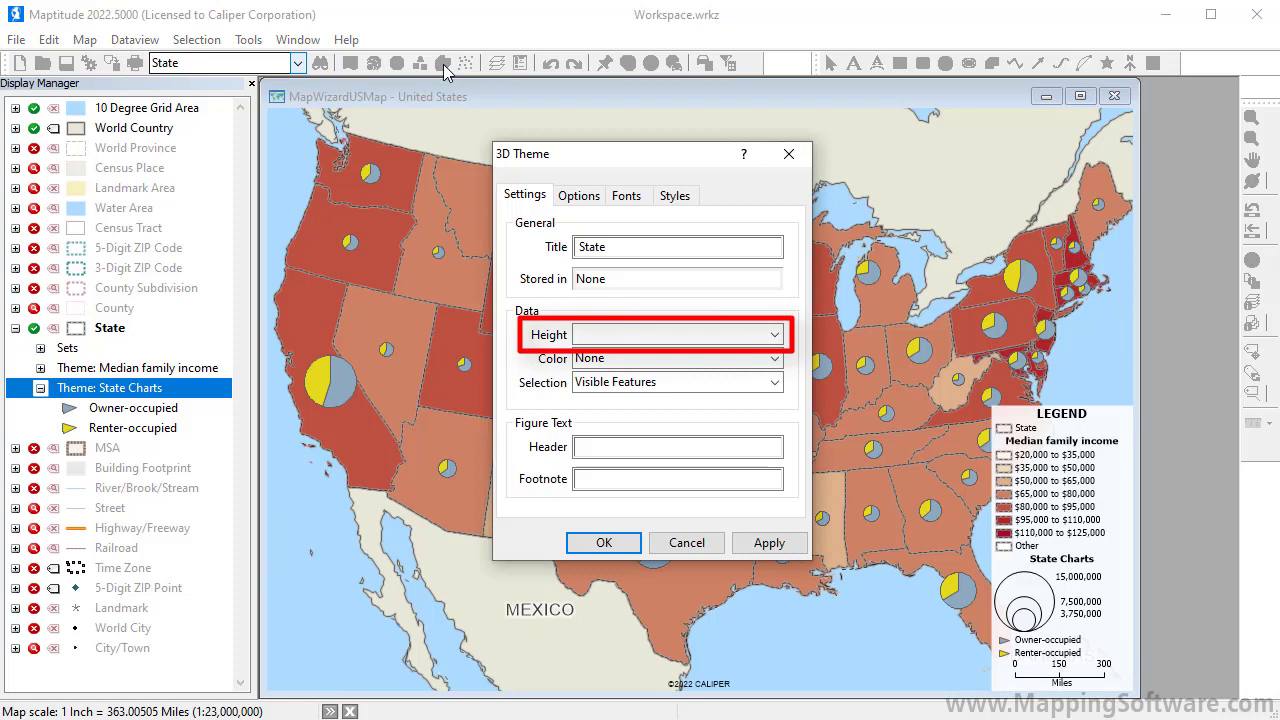
# Use [HH_Median income] as the 3D height and review the Options and Styles settings
pyautogui.click(657, 338)
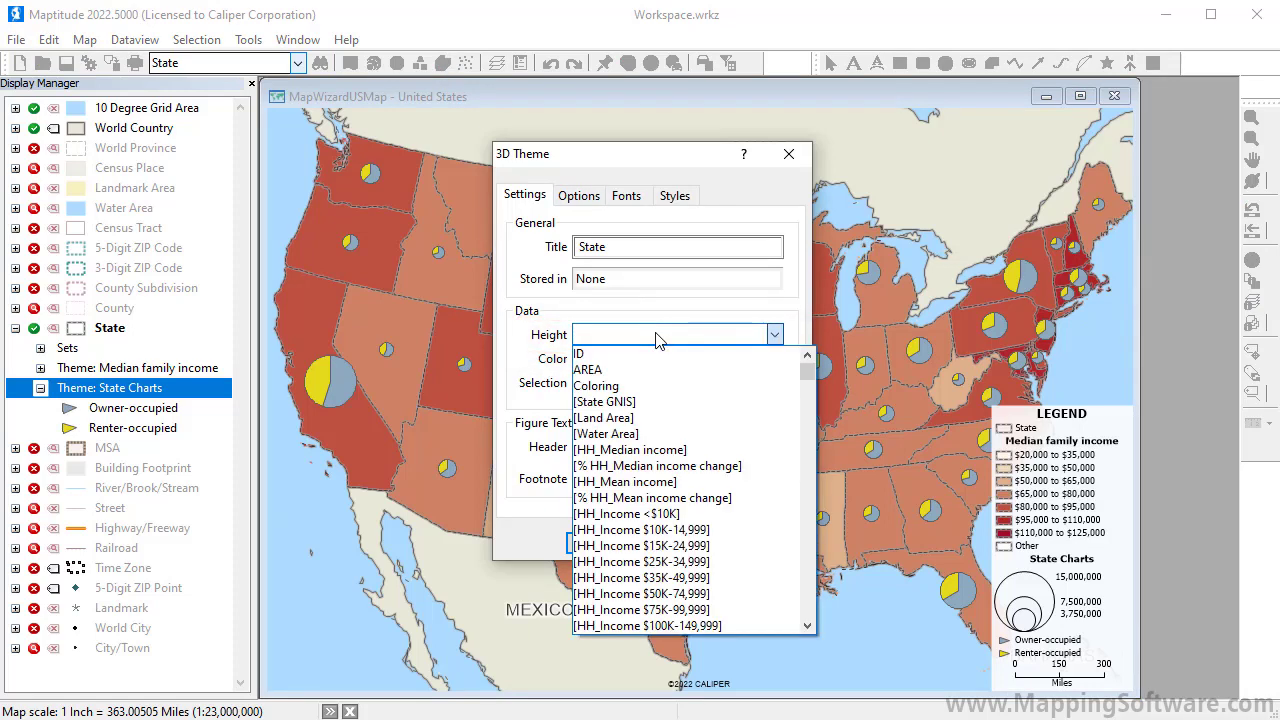
pyautogui.click(639, 450)
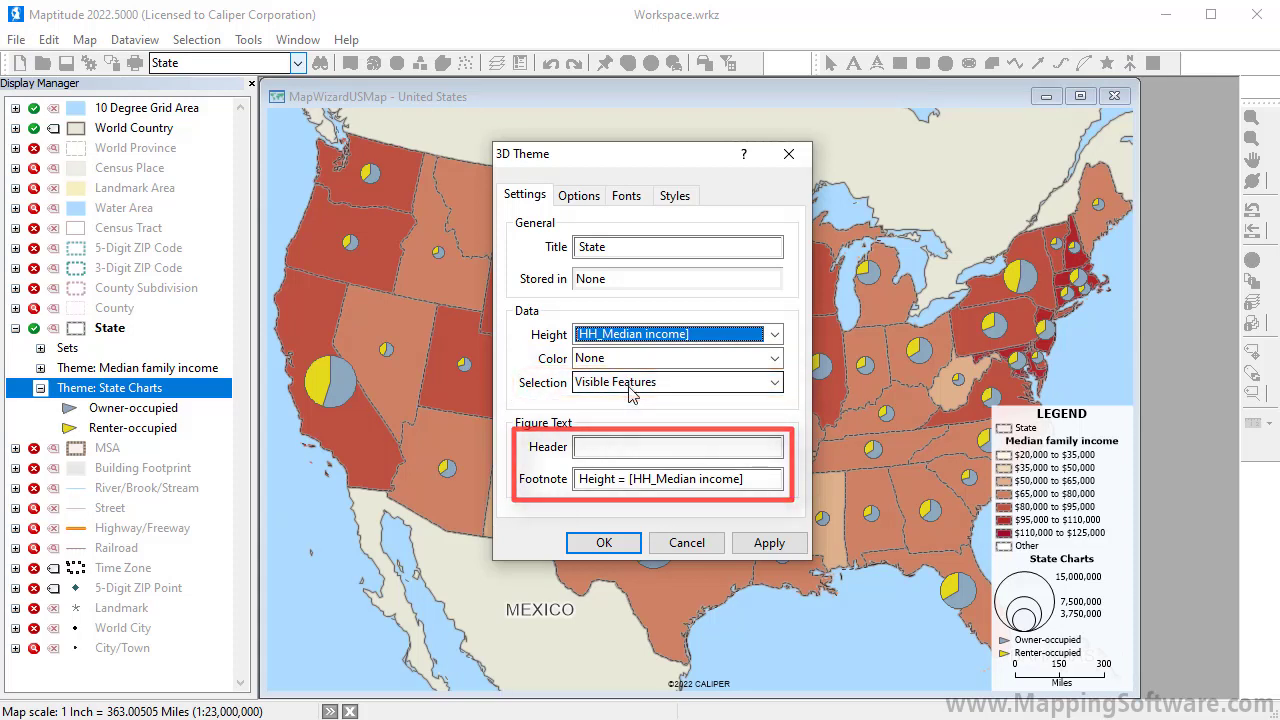
pyautogui.click(578, 197)
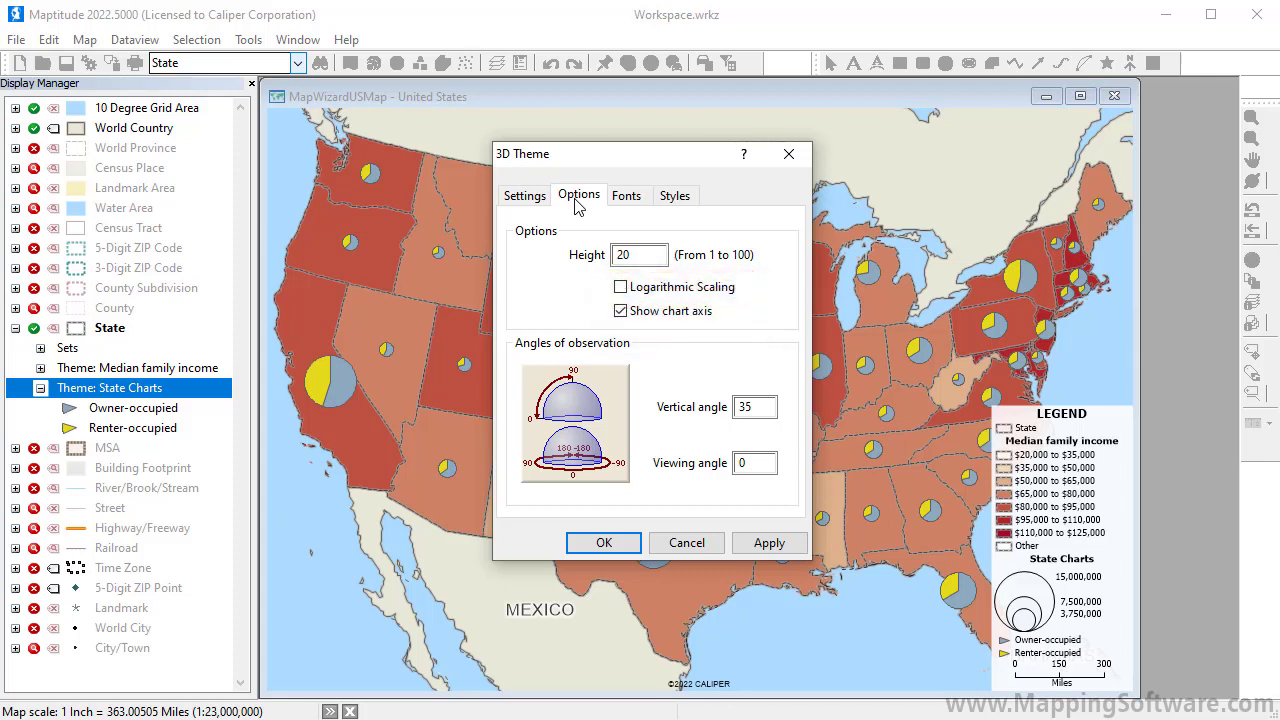
pyautogui.click(683, 200)
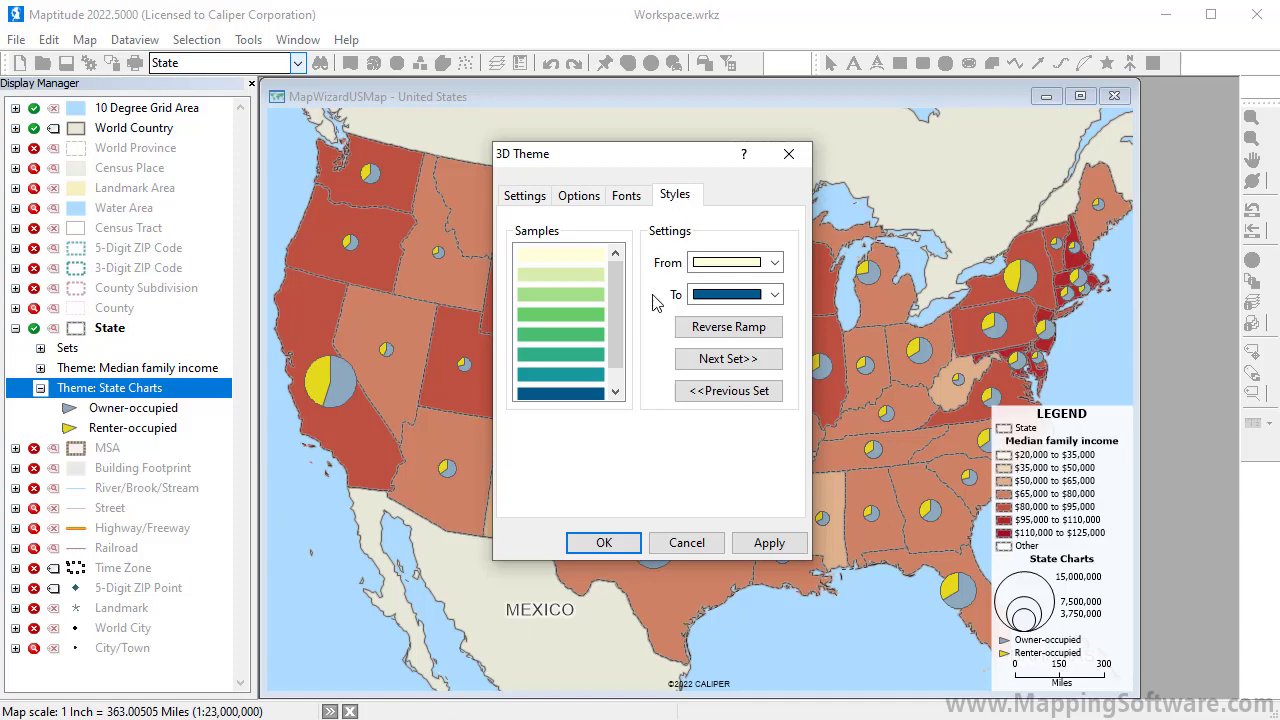
# Create the 3D income map, enlarge its window, and set viewing angle 30 and exaggeration 4
pyautogui.click(603, 543)
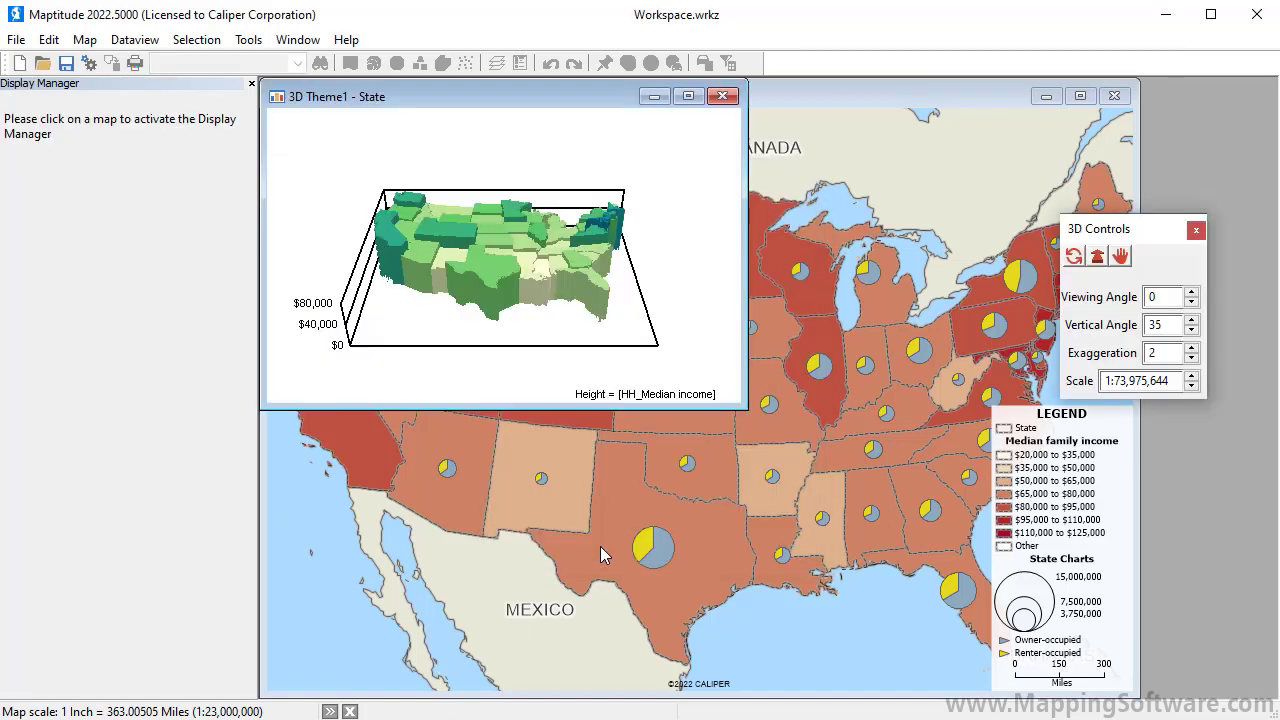
pyautogui.moveTo(743, 406); pyautogui.dragTo(1052, 627)
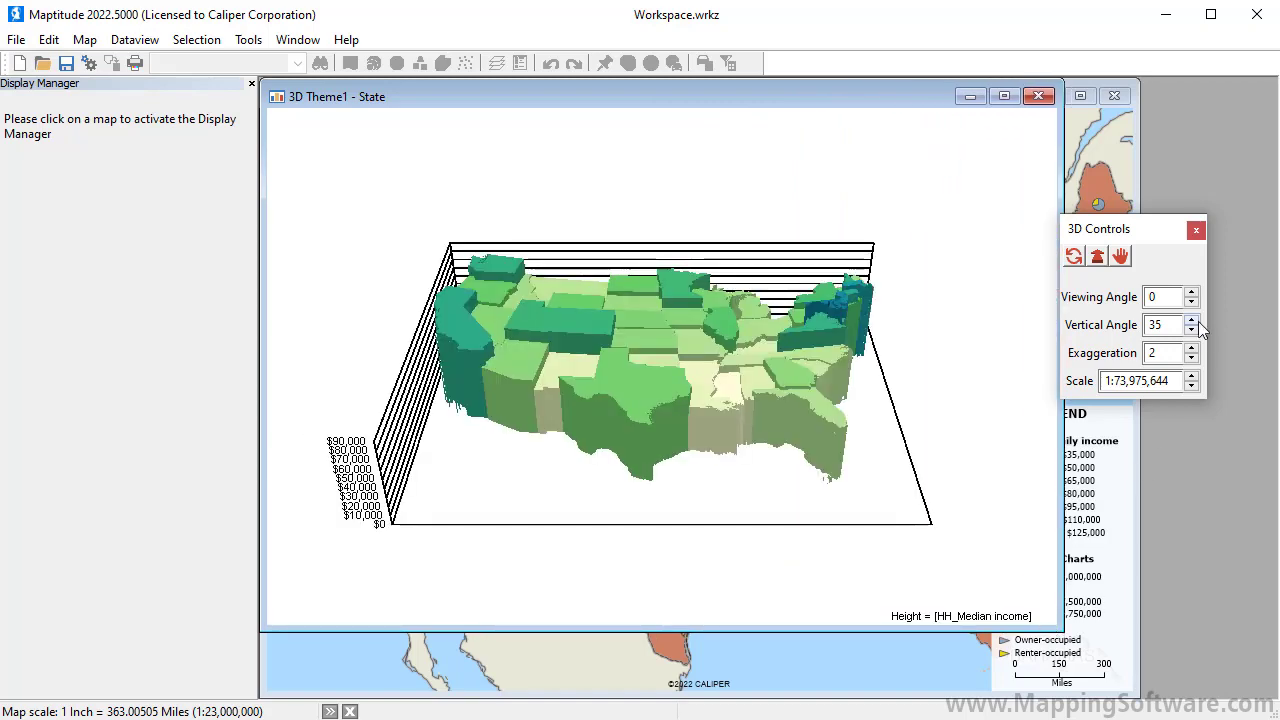
pyautogui.click(1191, 292)
pyautogui.click(1191, 292)
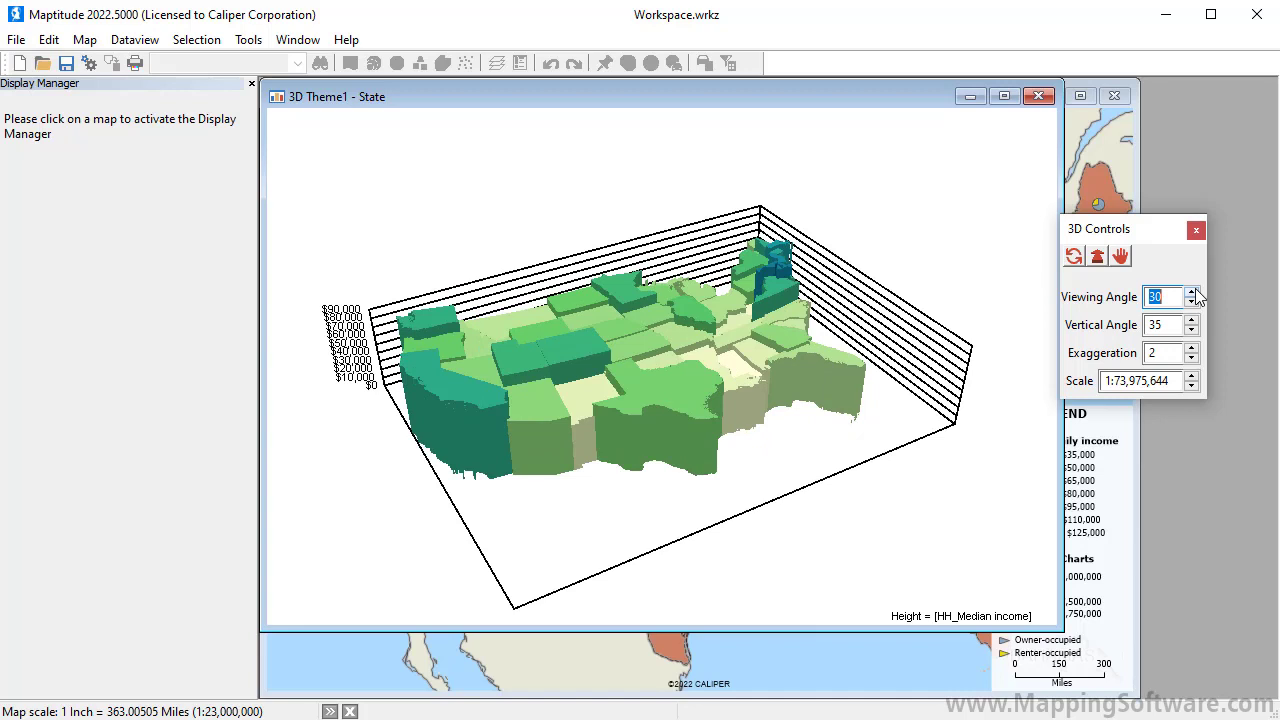
pyautogui.click(1191, 348)
pyautogui.click(1191, 348)
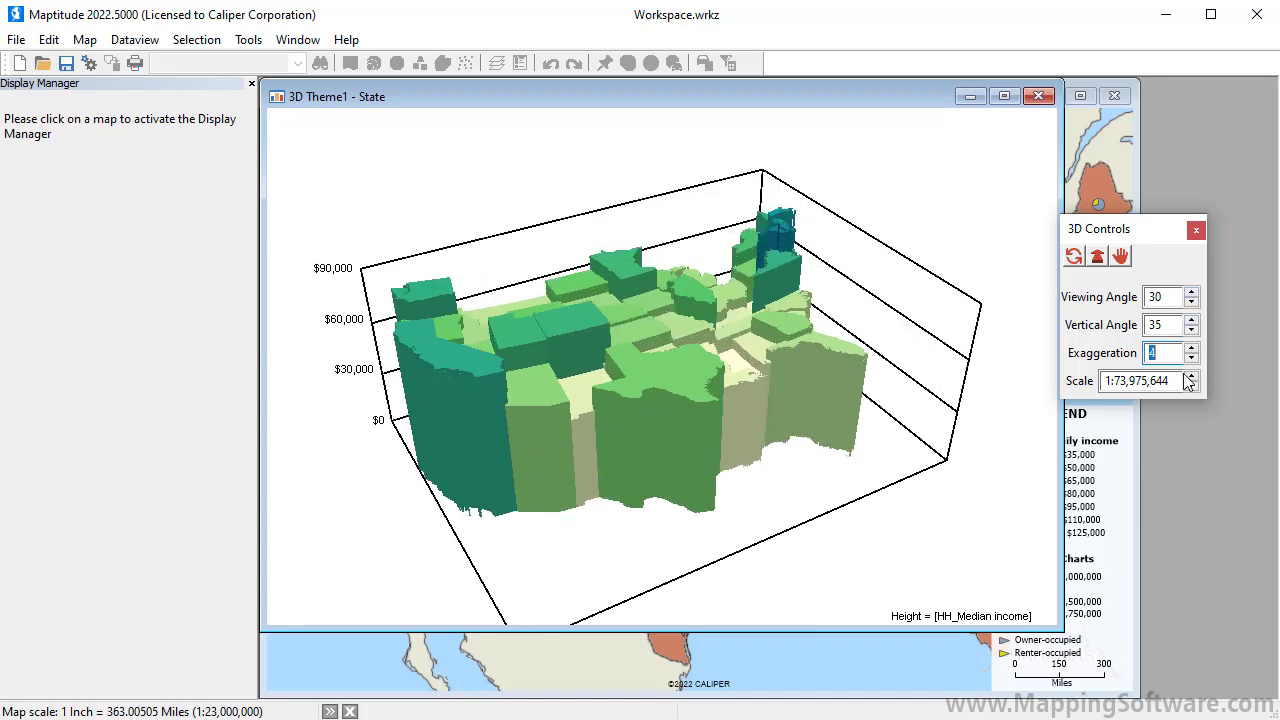
# Set the 3D view scale to 1:100,000,000, then zoom interactively into the state map
pyautogui.click(1191, 386)
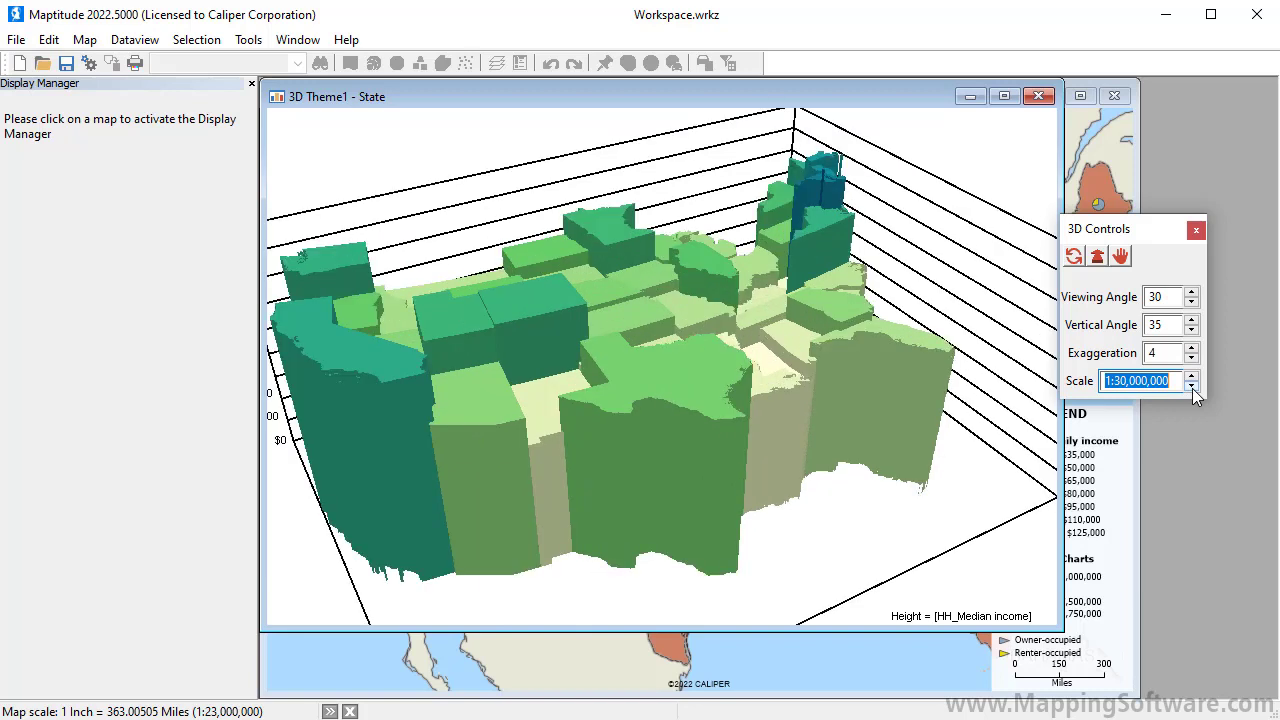
pyautogui.click(1191, 377)
pyautogui.click(1191, 377)
pyautogui.click(1191, 377)
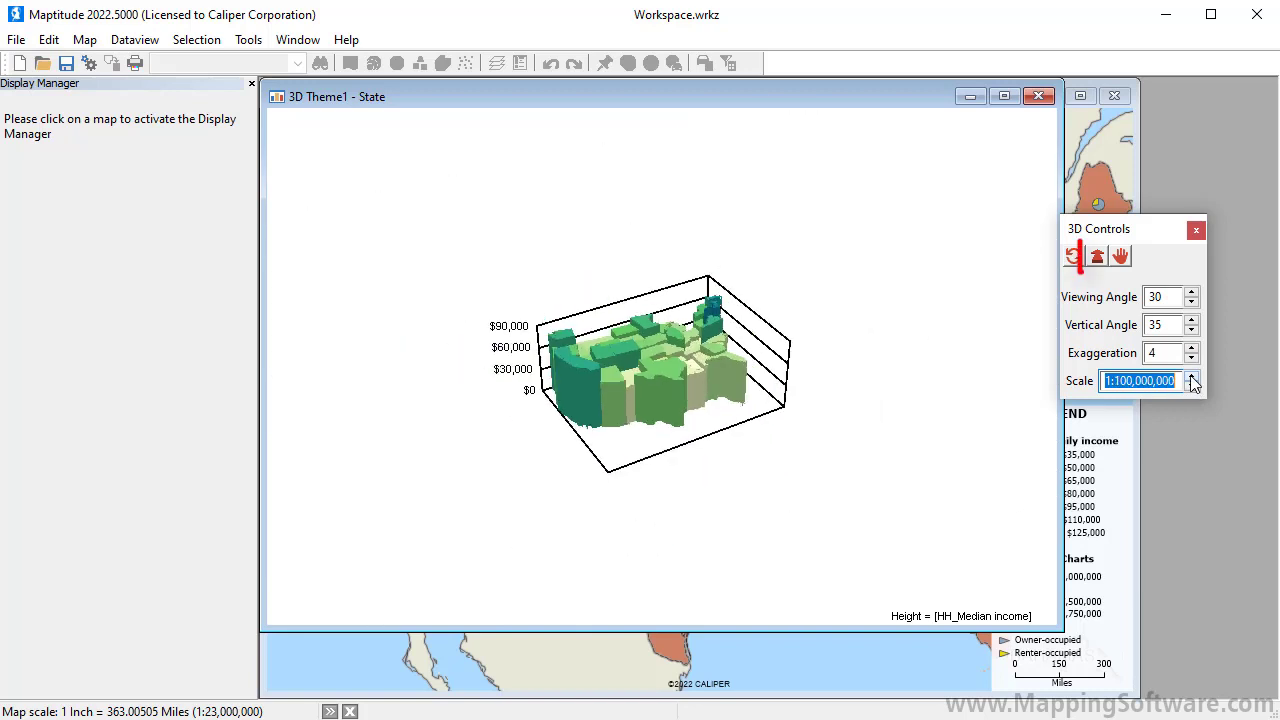
pyautogui.click(1097, 257)
pyautogui.moveTo(669, 355); pyautogui.dragTo(650, 385)
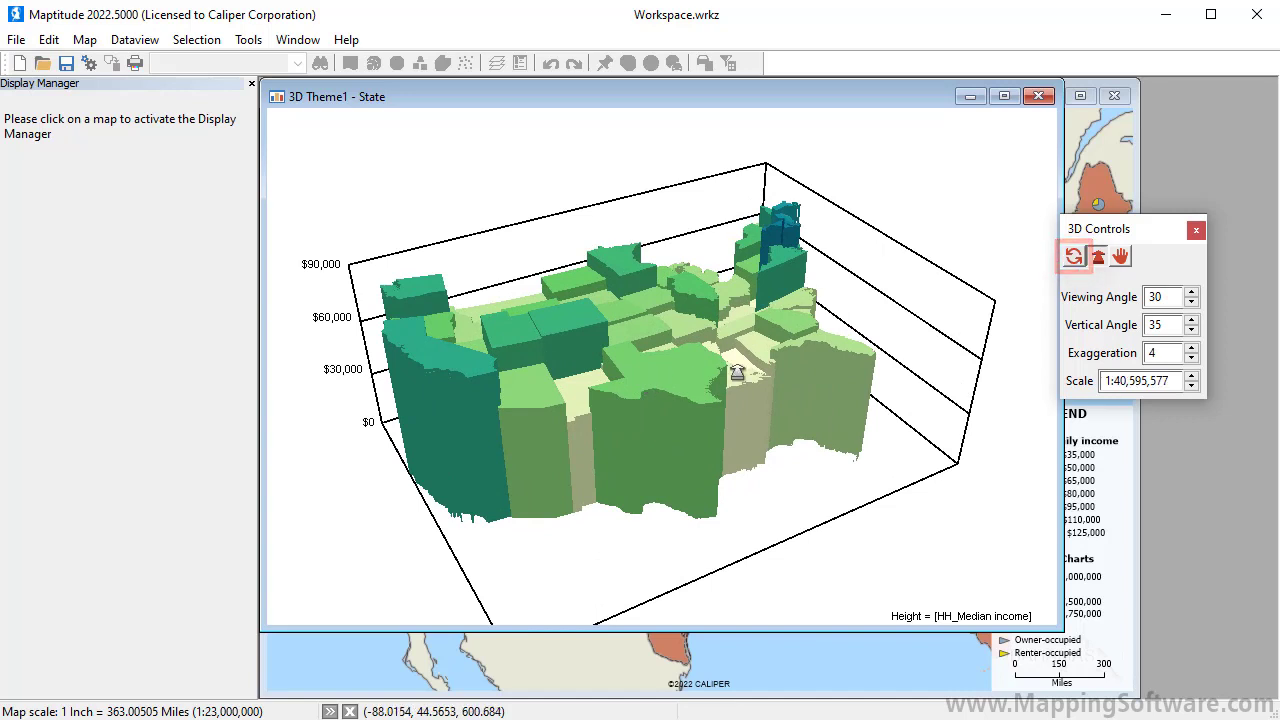
# Rotate the 3D map to a frontal view, then close the 3D window
pyautogui.click(1074, 258)
pyautogui.moveTo(634, 480); pyautogui.dragTo(452, 462)
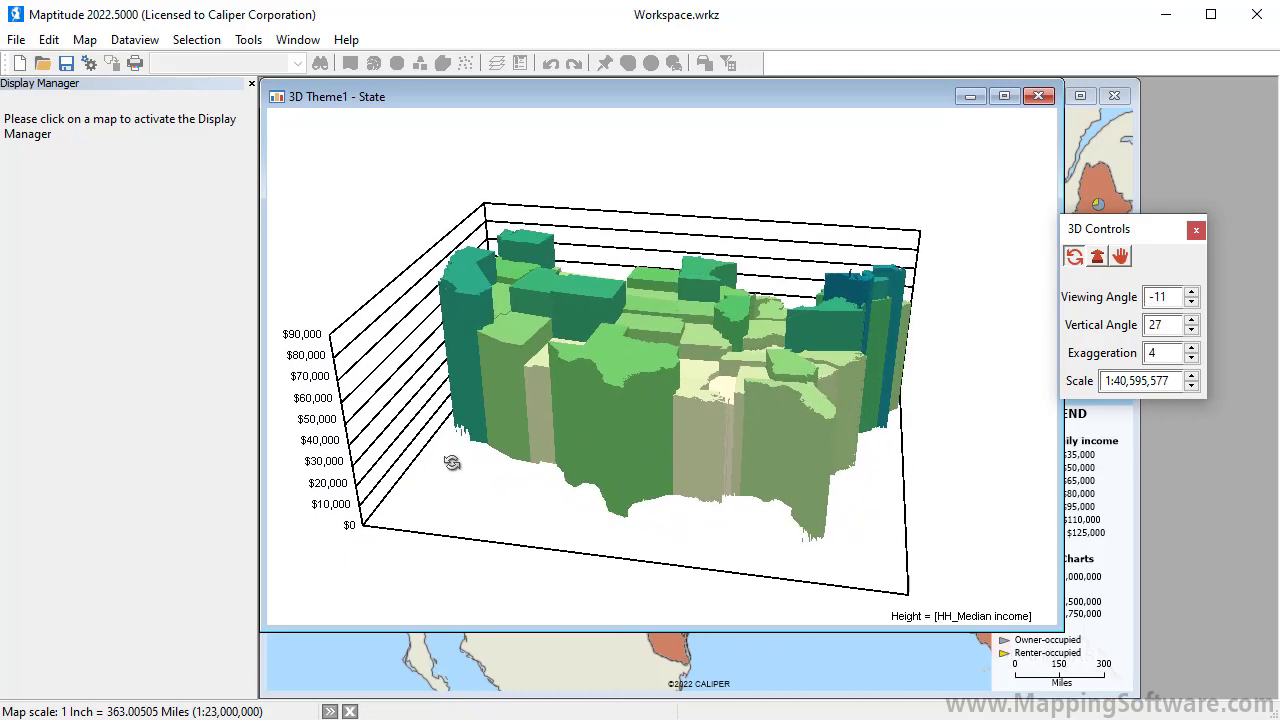
pyautogui.click(854, 666)
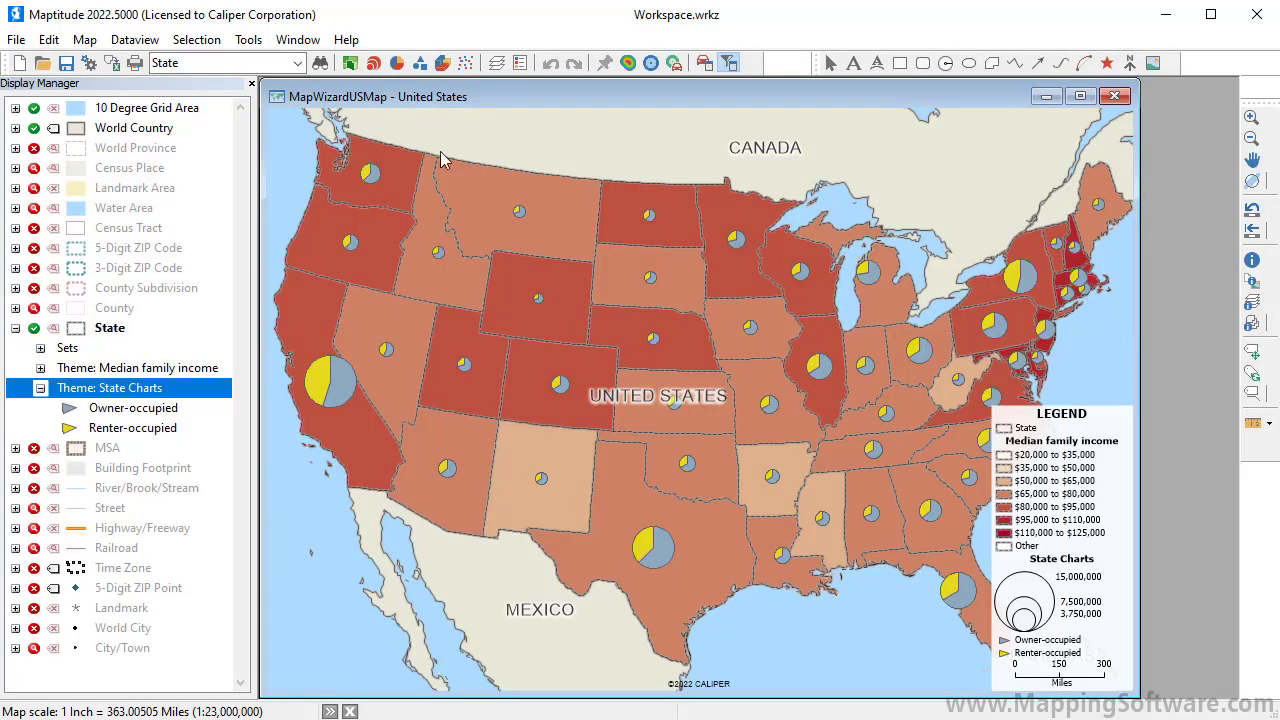
# Remove the median family income colour theme and the state pie-chart theme
pyautogui.click(352, 64)
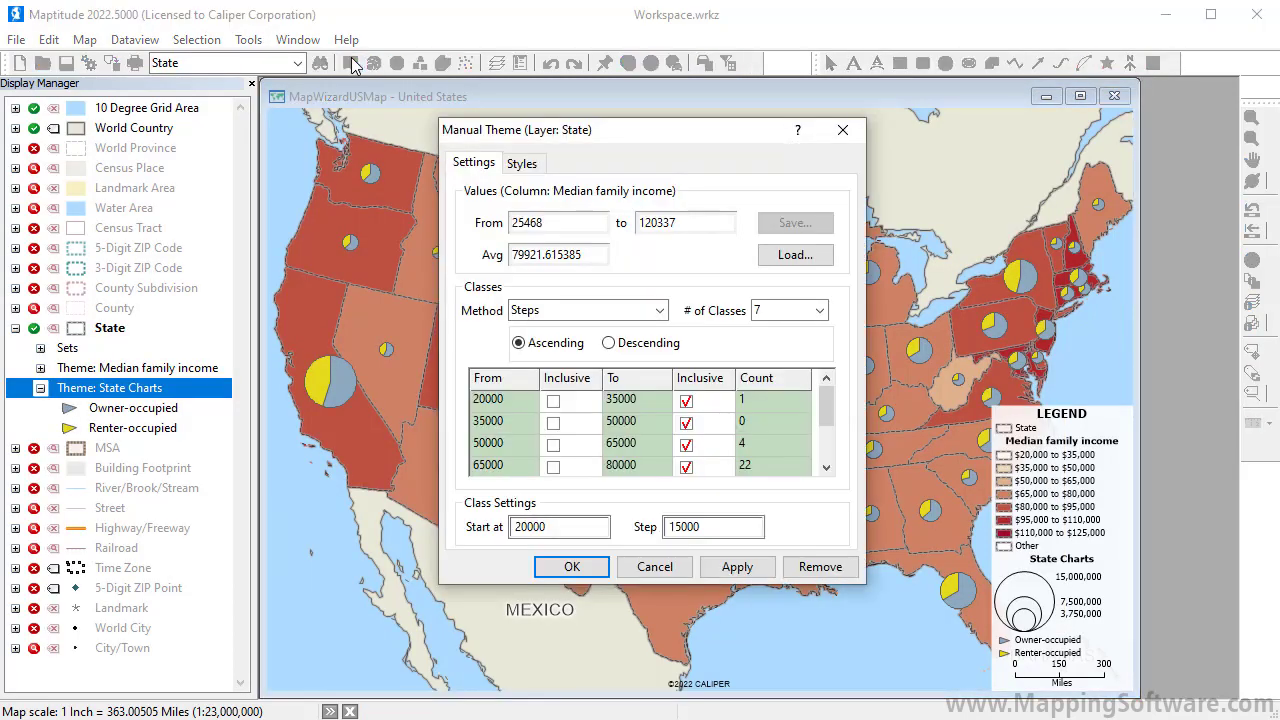
pyautogui.click(818, 566)
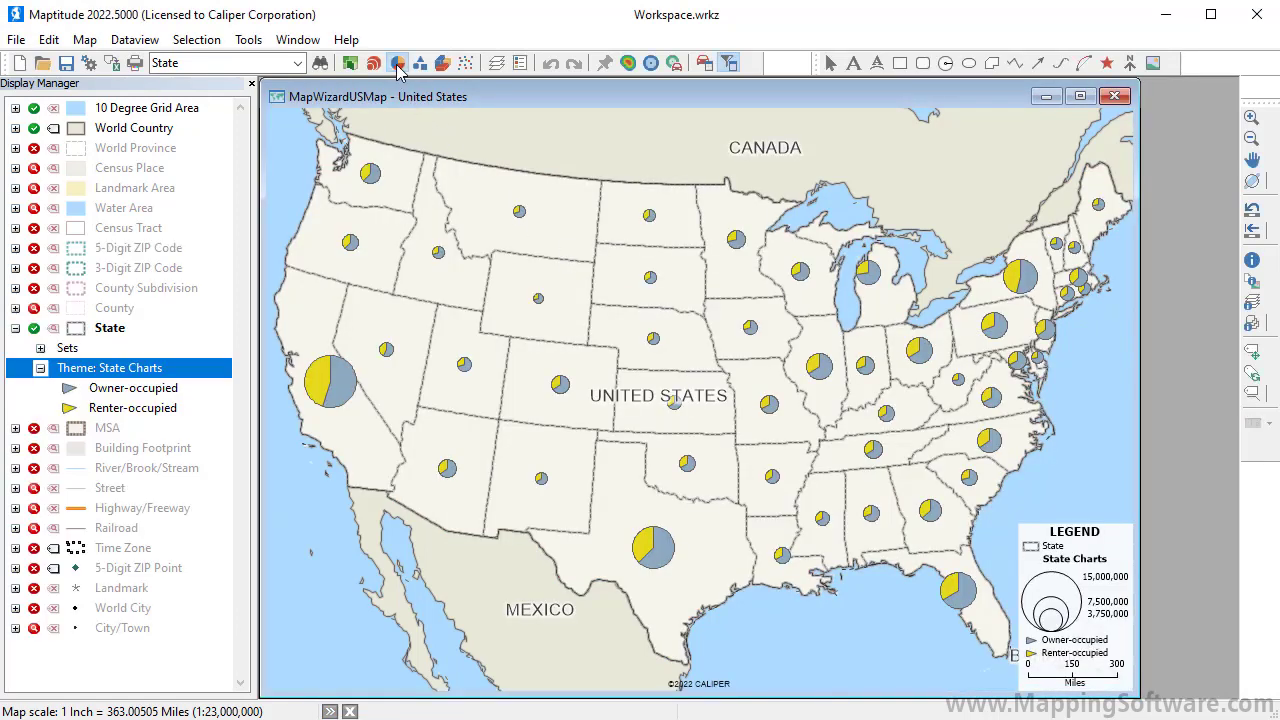
pyautogui.click(397, 63)
pyautogui.click(772, 595)
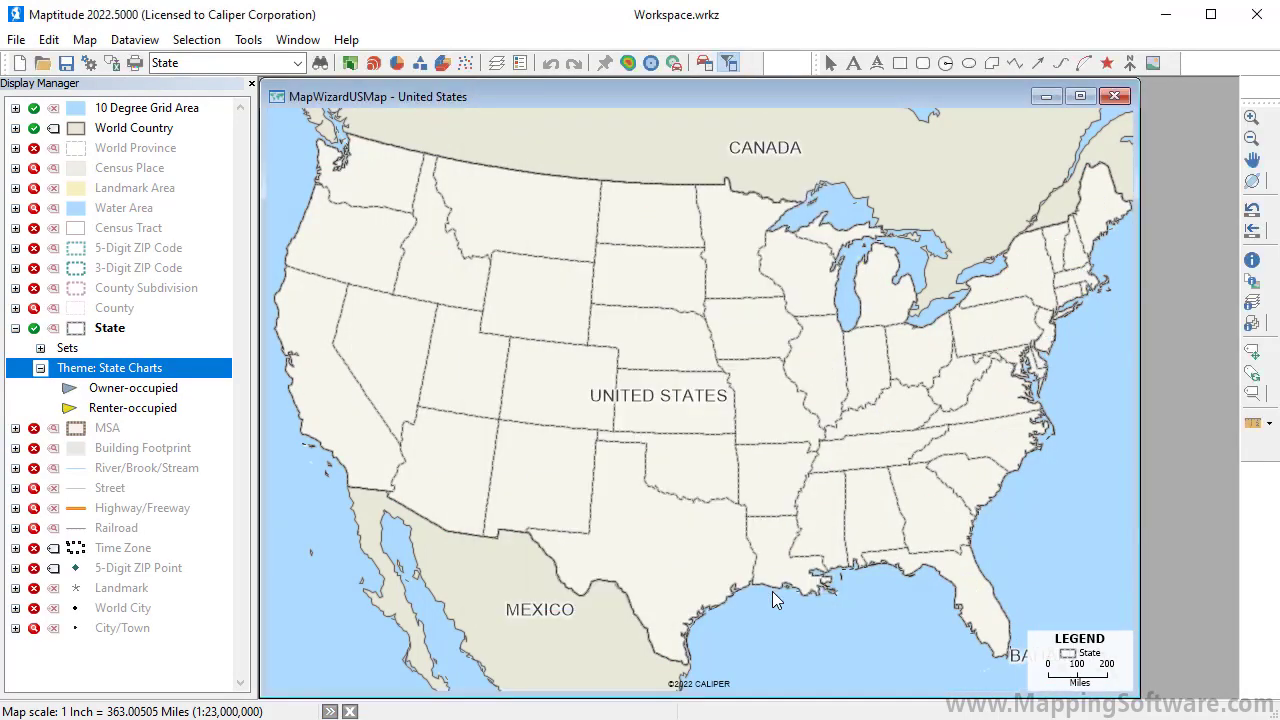
# Display the County layer and make County the working layer
pyautogui.click(34, 308)
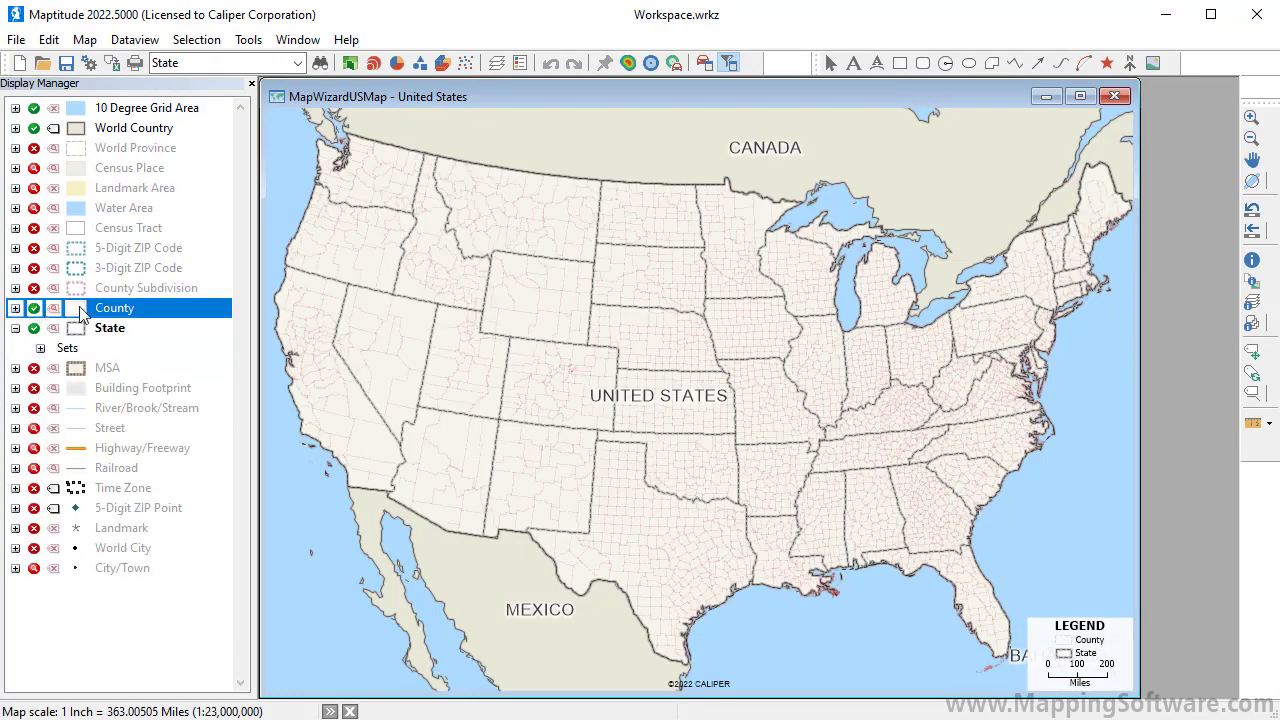
pyautogui.rightClick(118, 314)
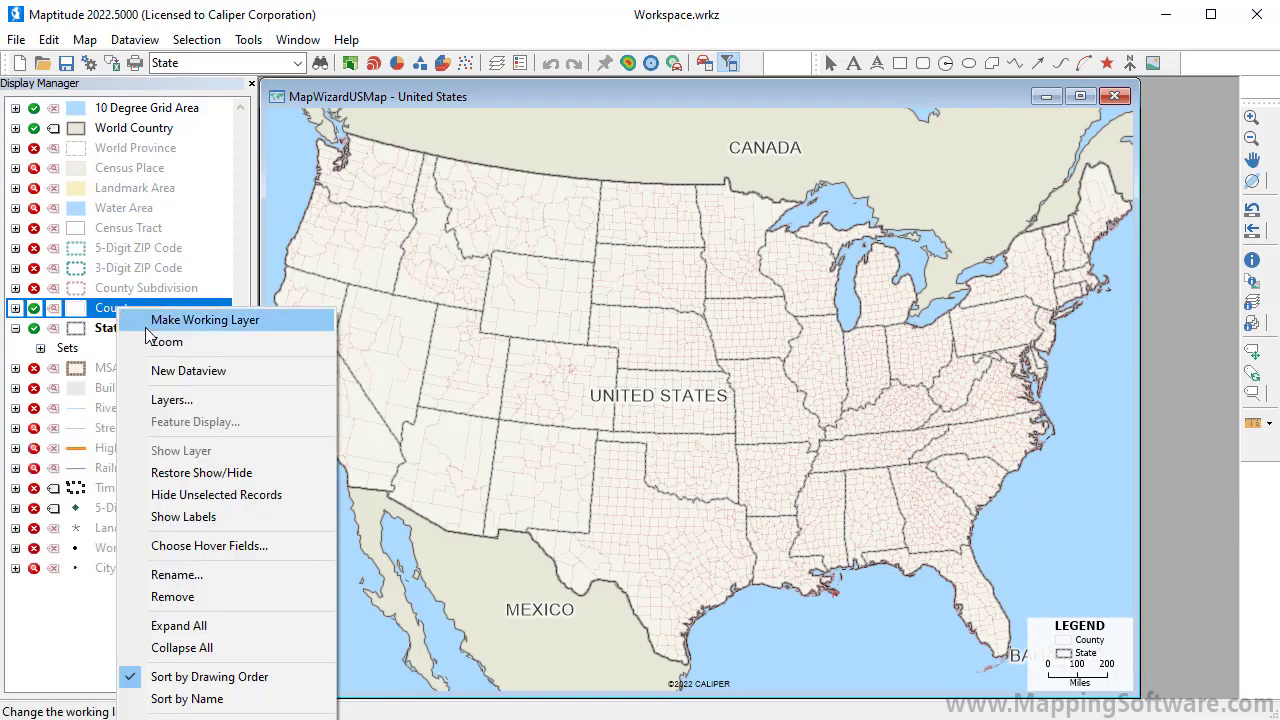
pyautogui.click(145, 320)
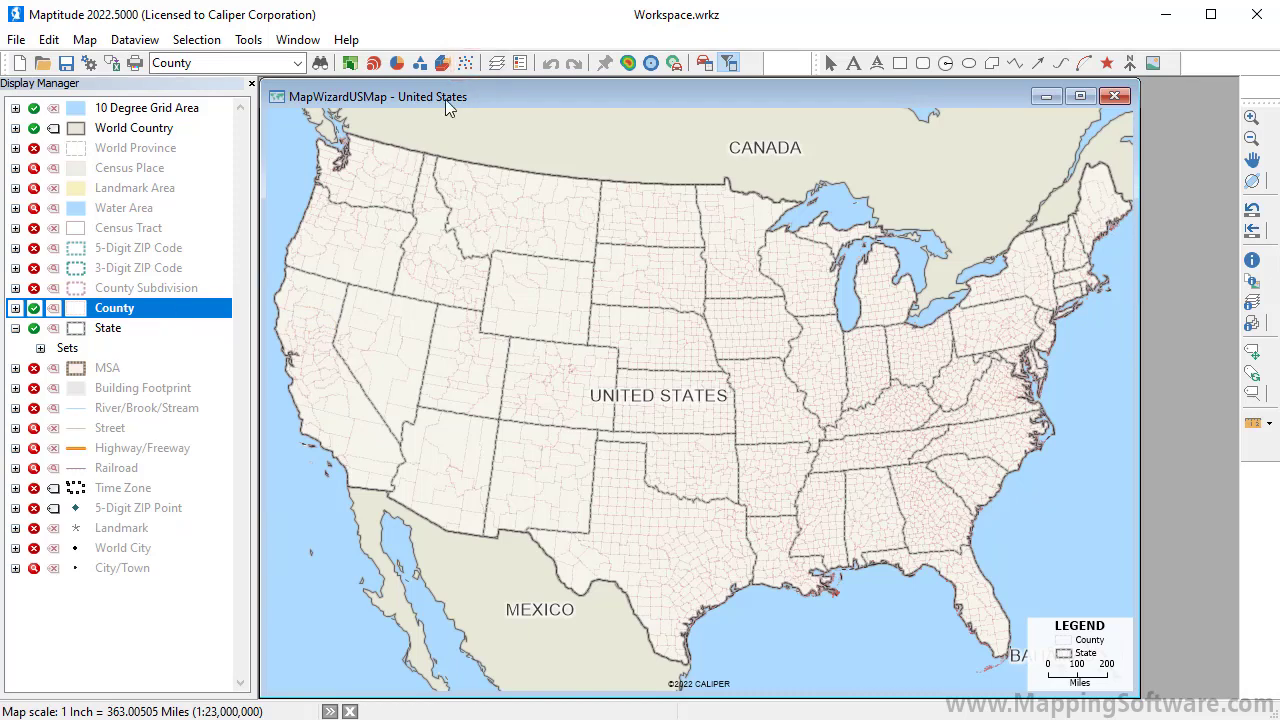
# Create a county dot-density theme from the fields filtered by 'hispanic': Hispanic or Latino and Not Hispanic or Latino
pyautogui.click(466, 63)
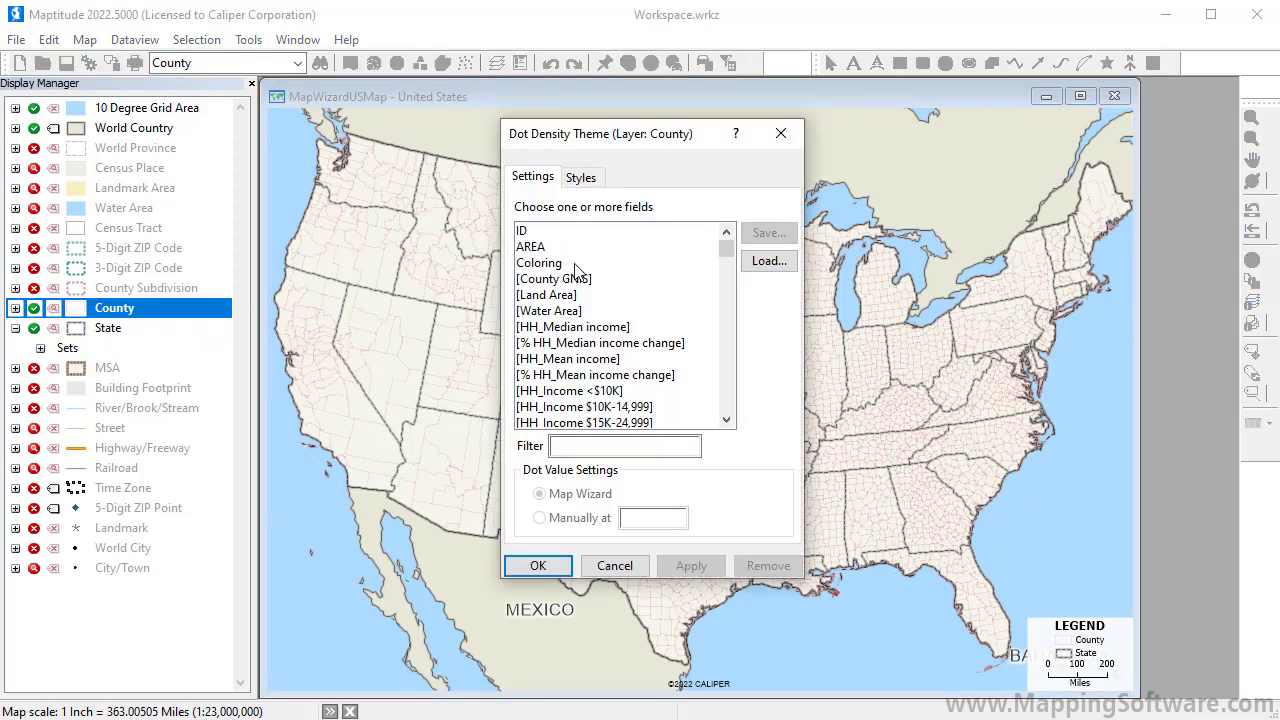
pyautogui.click(595, 449)
pyautogui.write('hispanic')
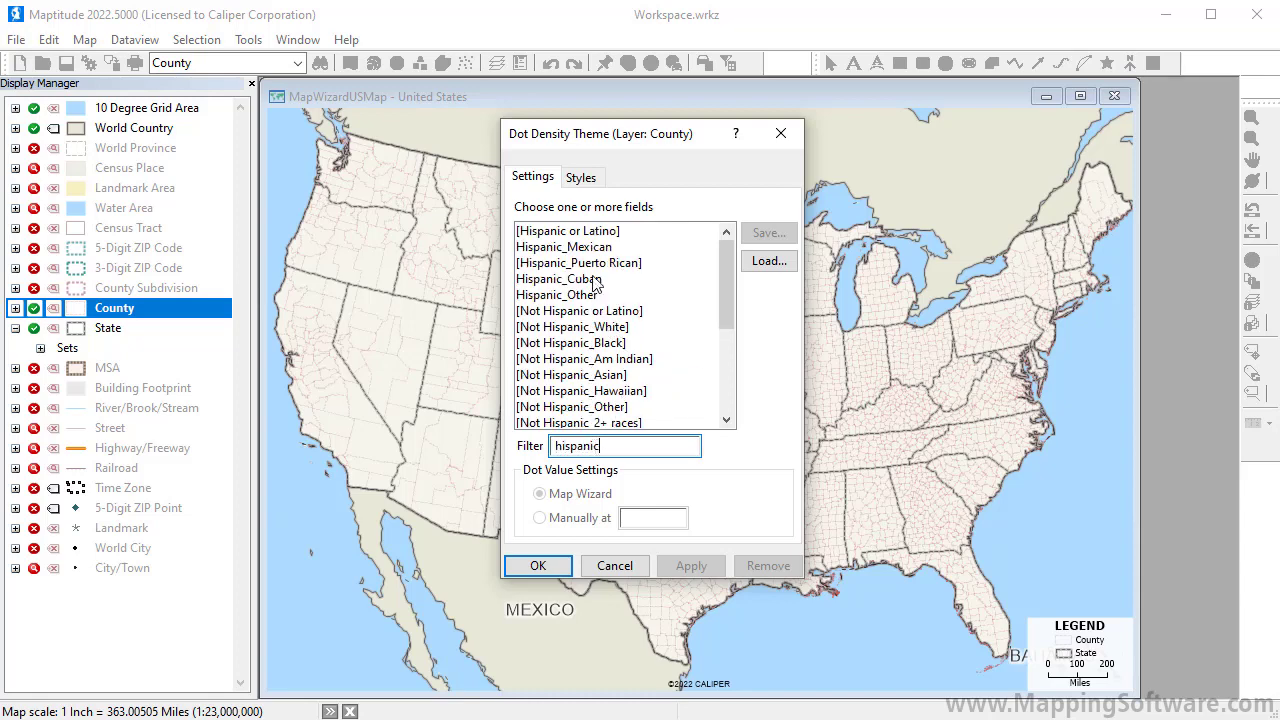
pyautogui.click(604, 236)
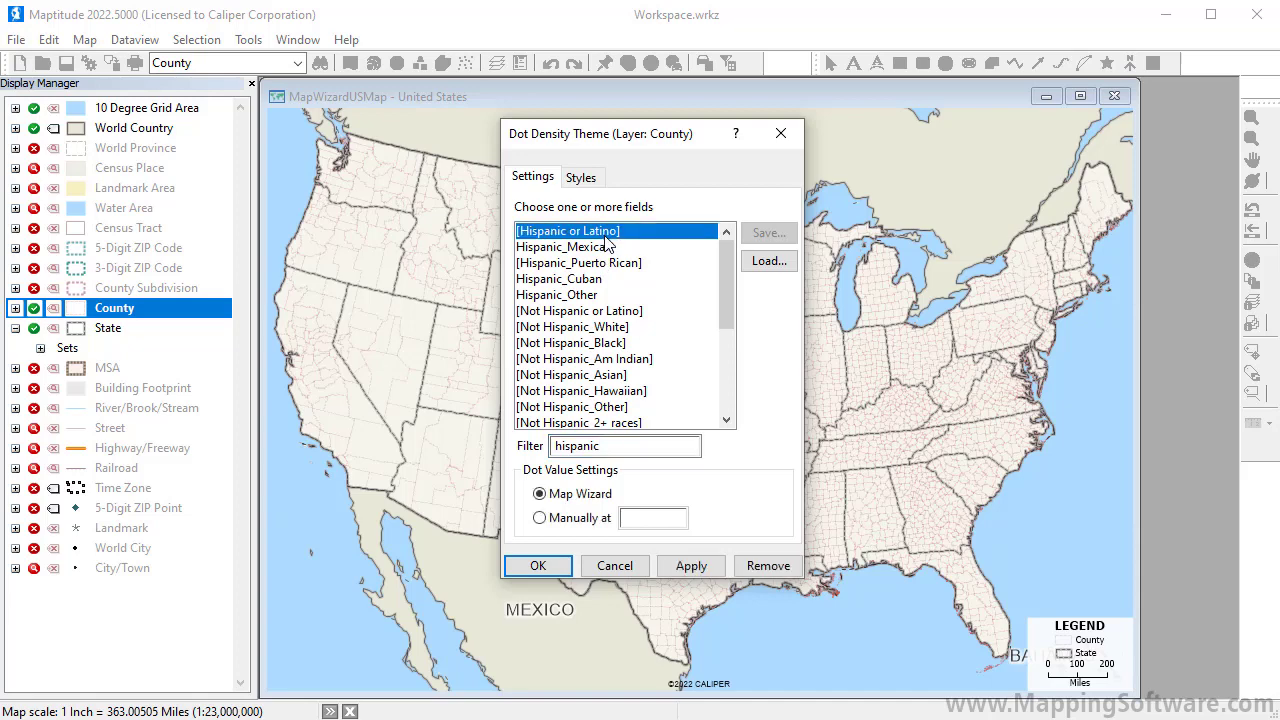
pyautogui.keyDown('ctrl'); pyautogui.click(581, 314); pyautogui.keyUp('ctrl')
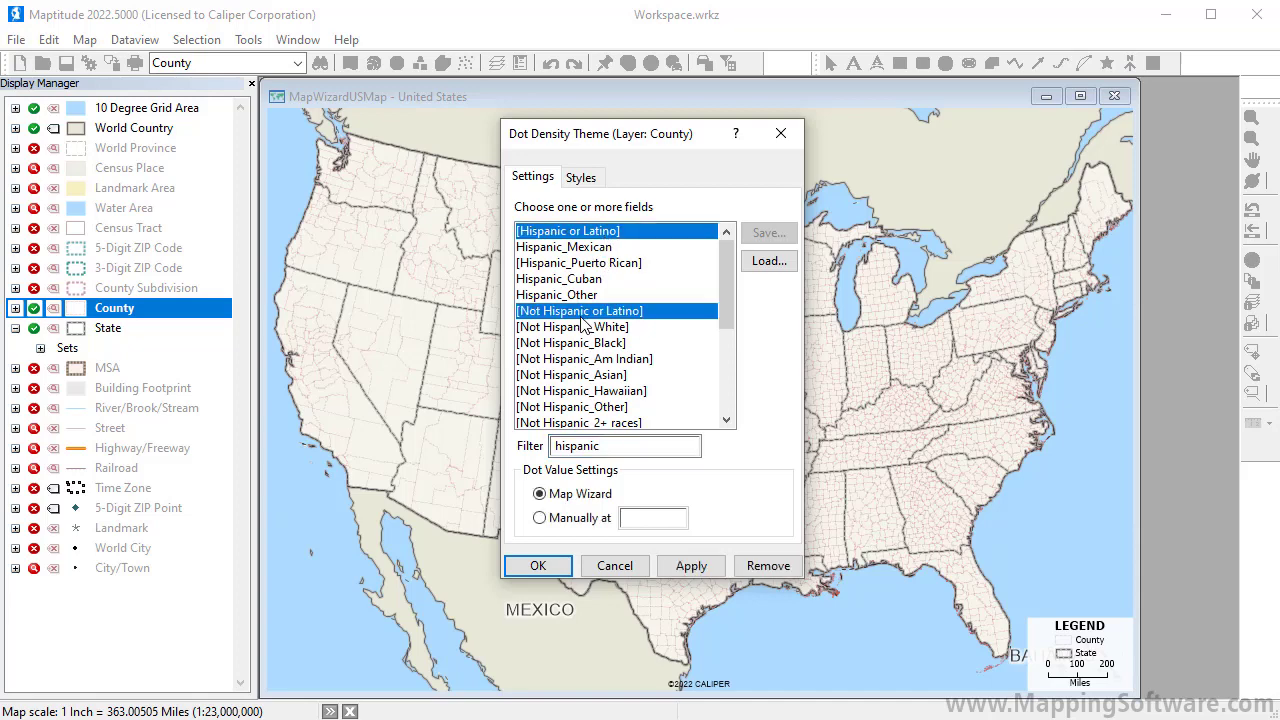
pyautogui.click(537, 567)
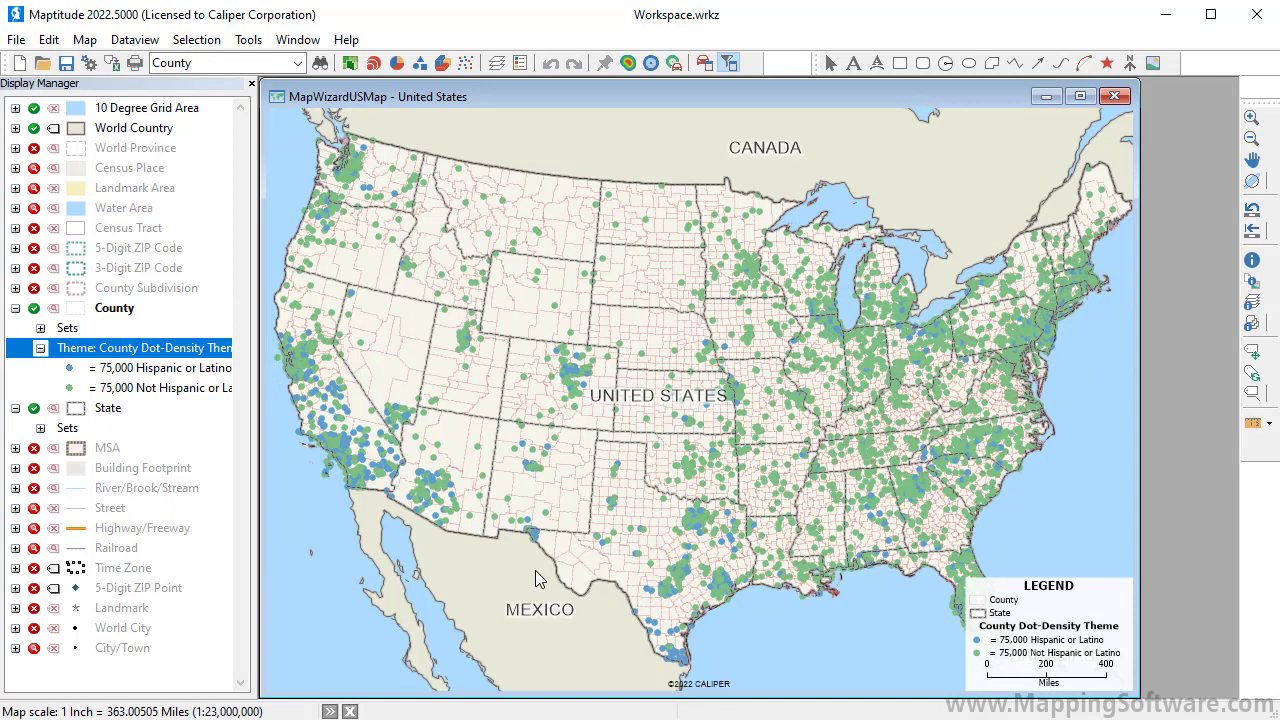
# Set the dot-density value manually to 40000 people per dot
pyautogui.click(466, 63)
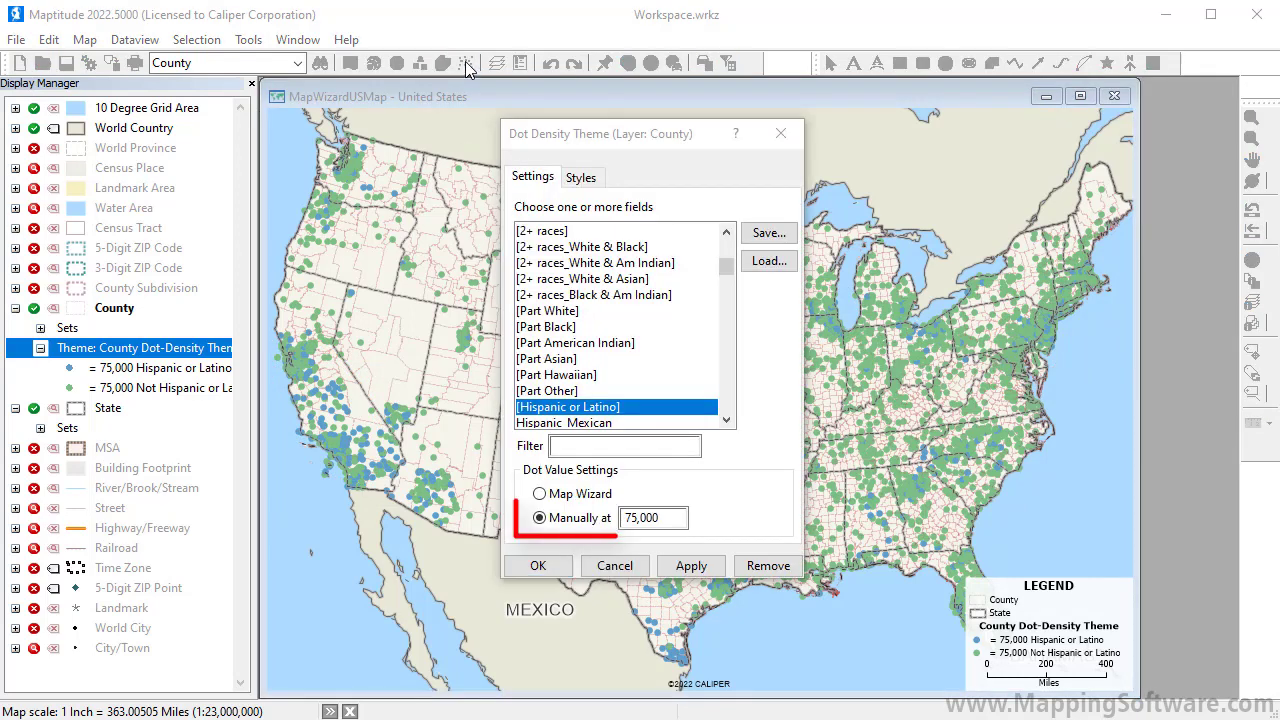
pyautogui.doubleClick(665, 517)
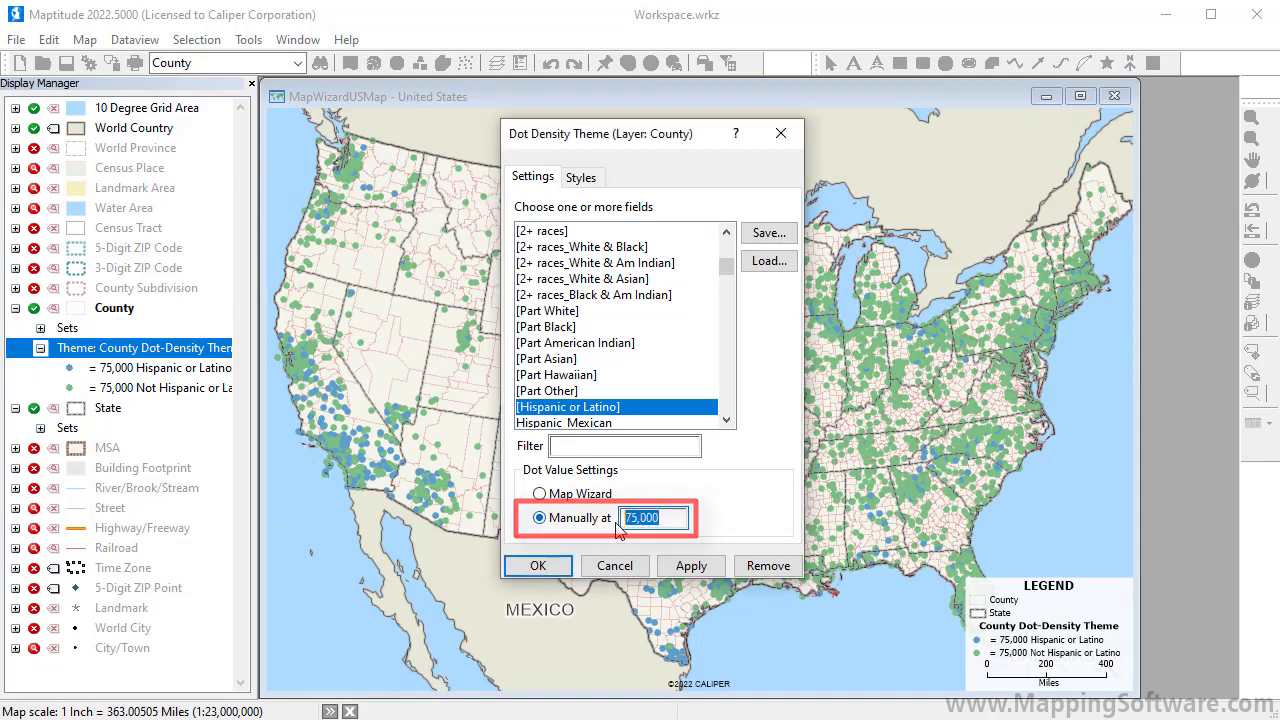
pyautogui.write('40000')
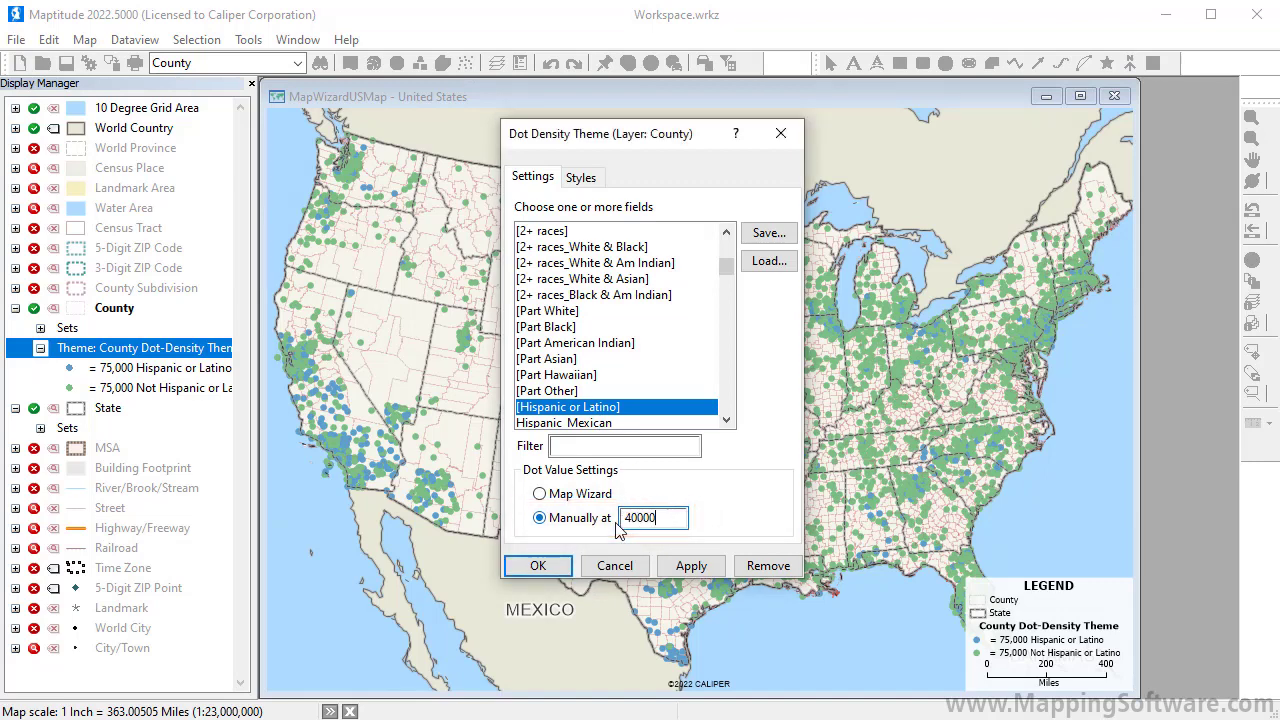
# Make Hispanic or Latino dots size 4 dark red, copy the symbol, apply, and reopen the settings
pyautogui.click(598, 176)
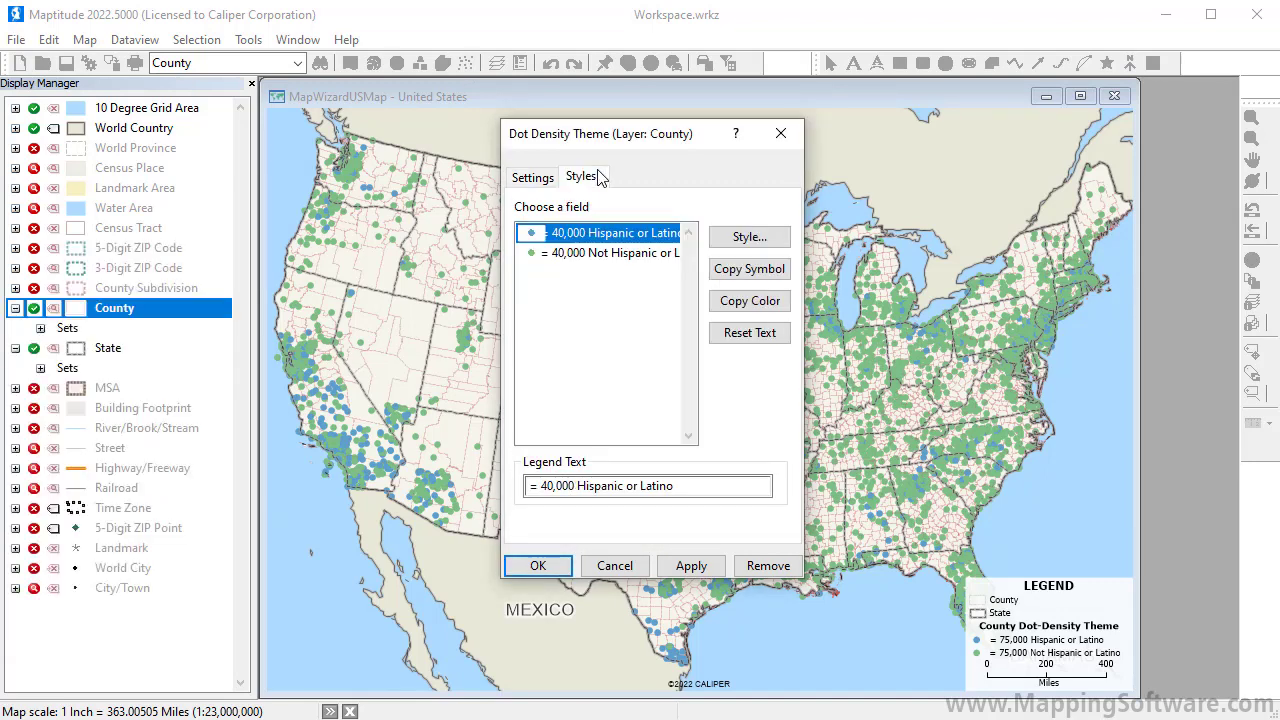
pyautogui.click(740, 237)
pyautogui.click(629, 269)
pyautogui.click(629, 296)
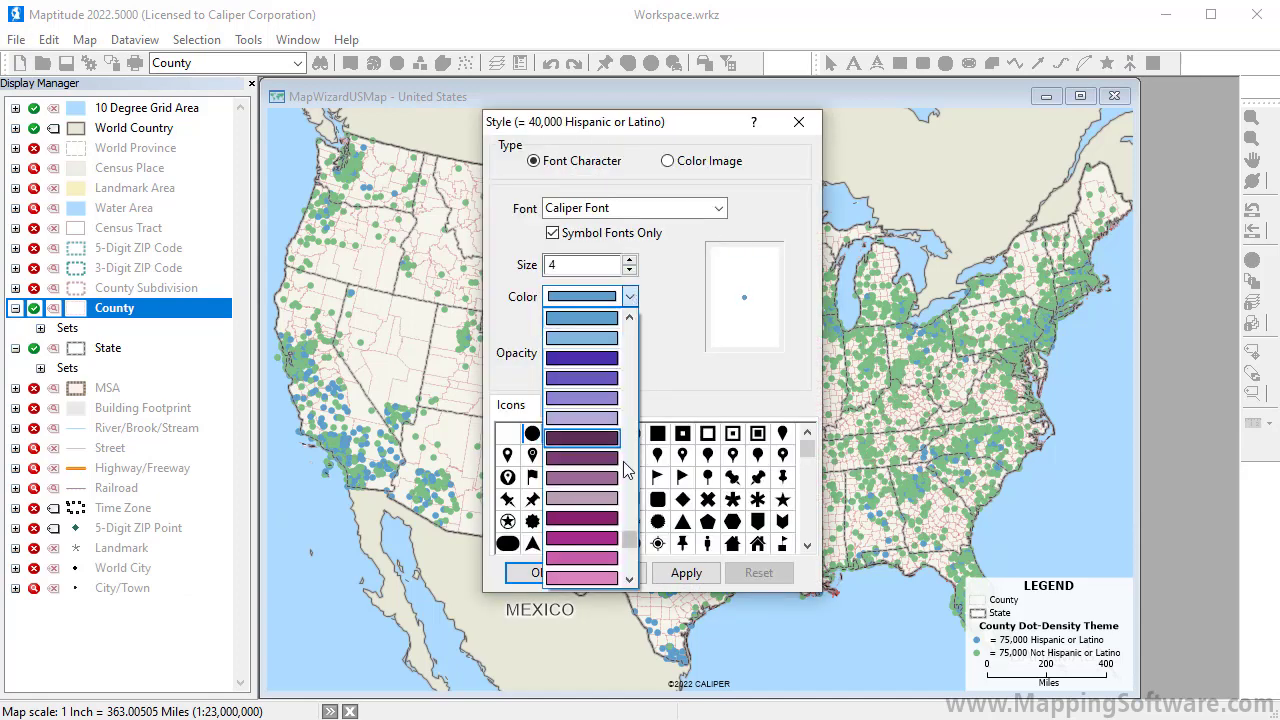
pyautogui.scroll(-3, 630, 568)
pyautogui.click(593, 522)
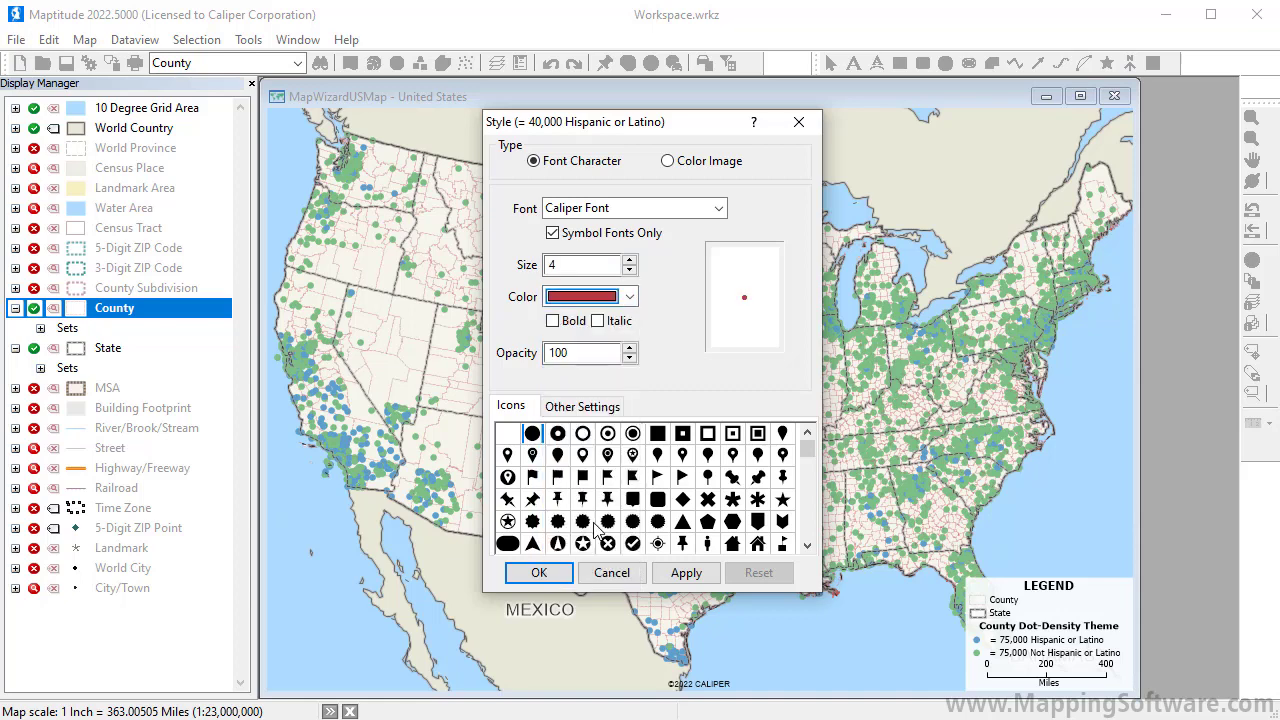
pyautogui.click(553, 571)
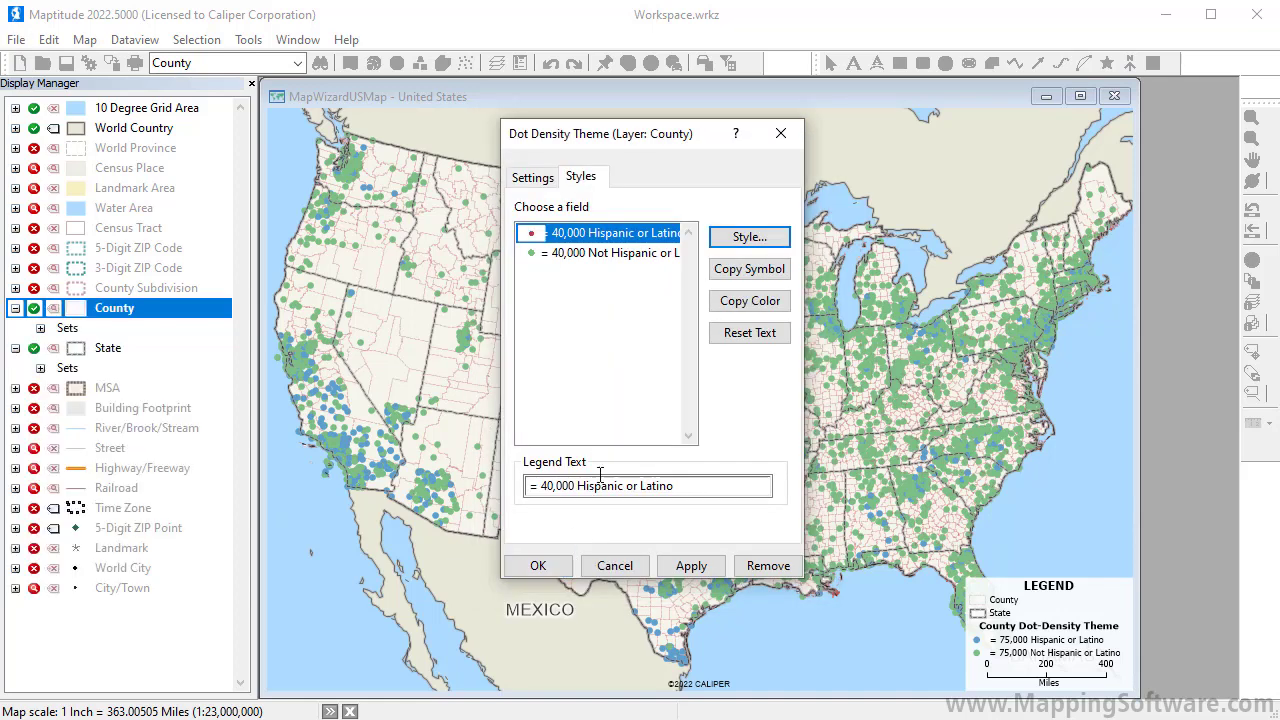
pyautogui.click(758, 271)
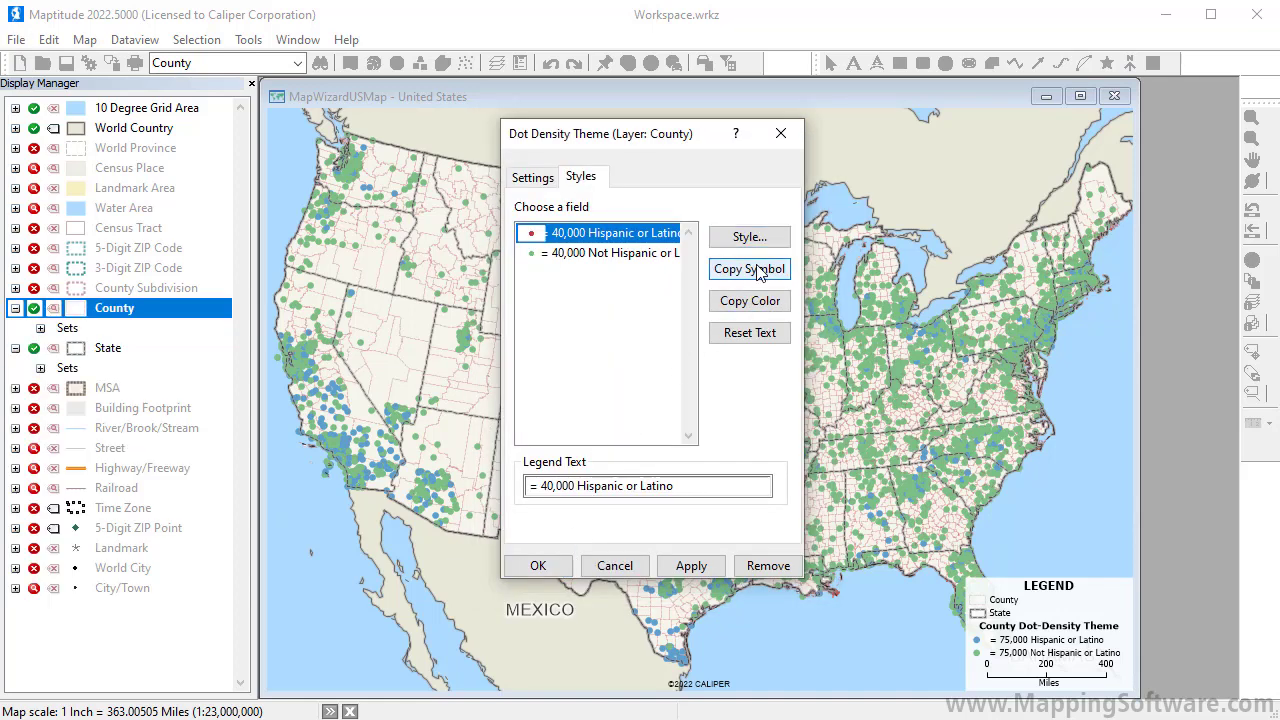
pyautogui.click(540, 567)
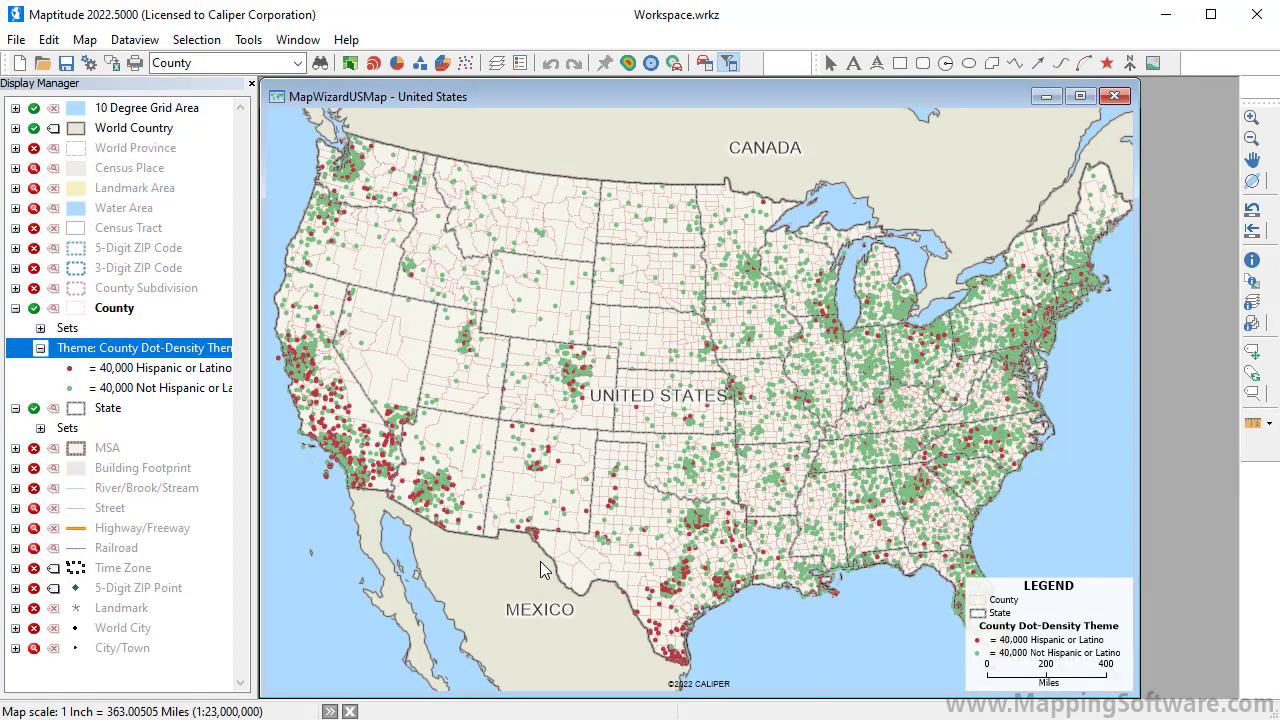
pyautogui.click(466, 63)
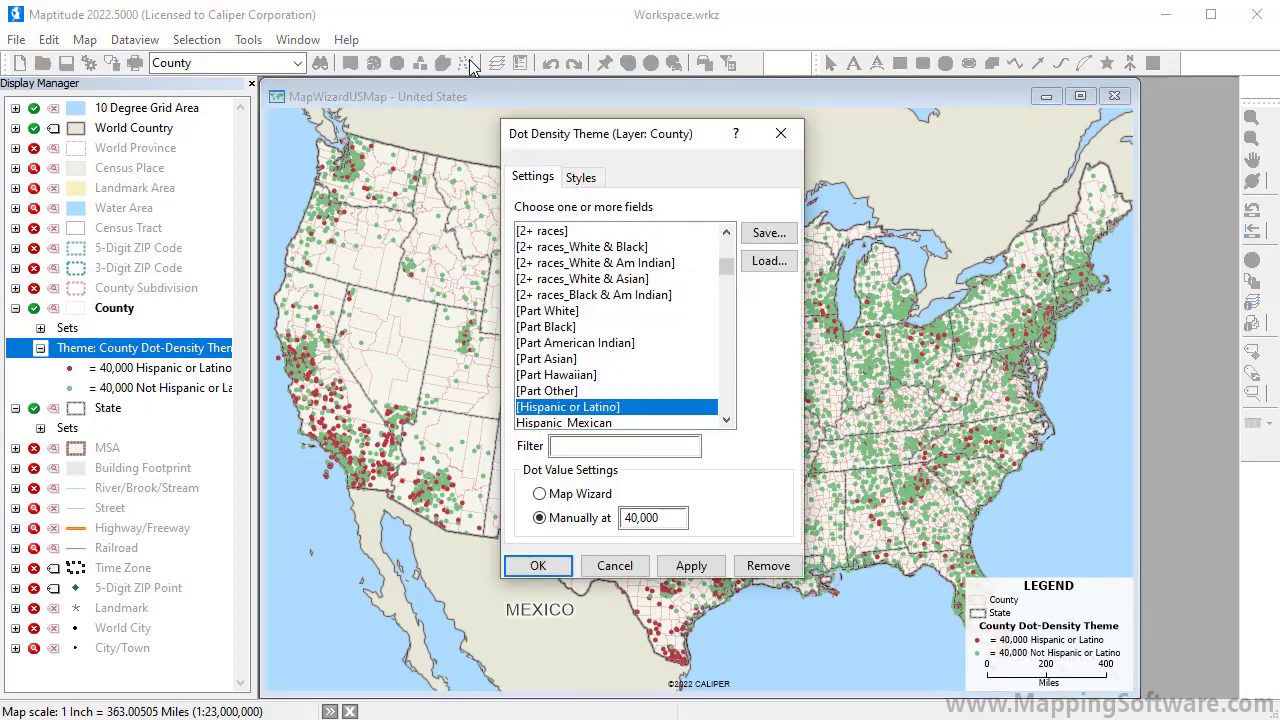
# Remove the dot-density theme and add a county size theme using the Population field
pyautogui.click(740, 562)
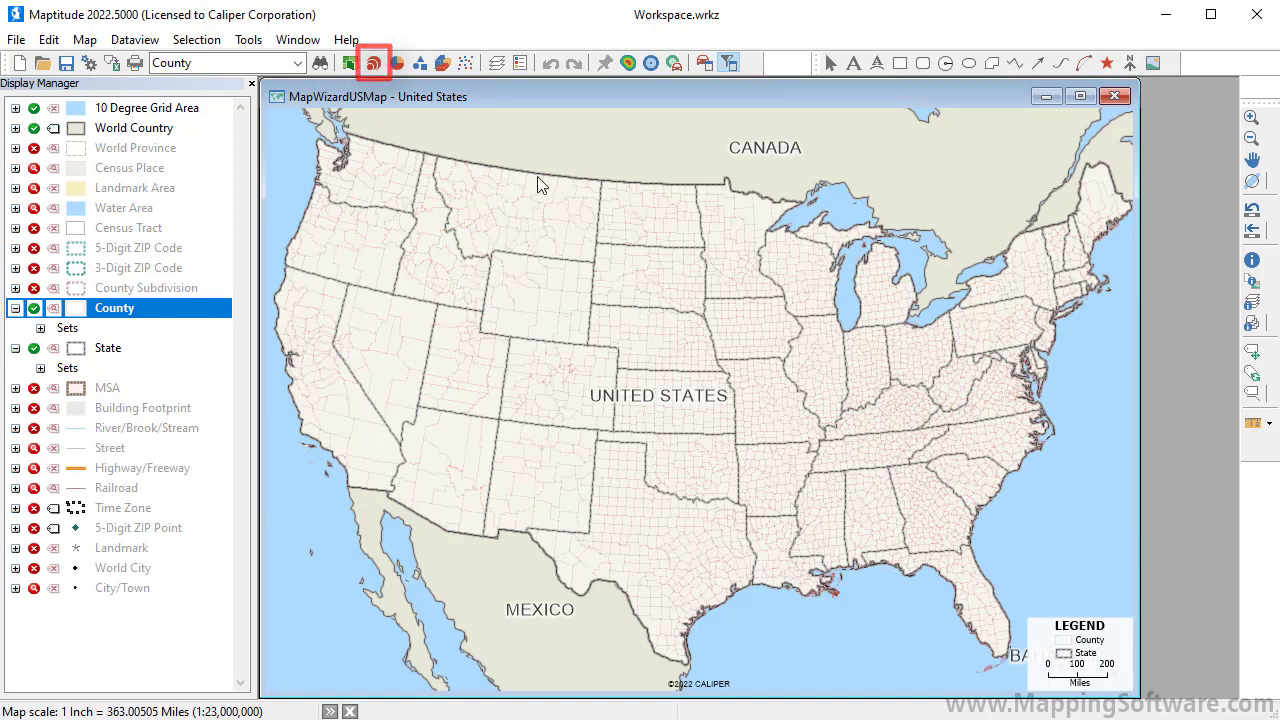
pyautogui.click(375, 63)
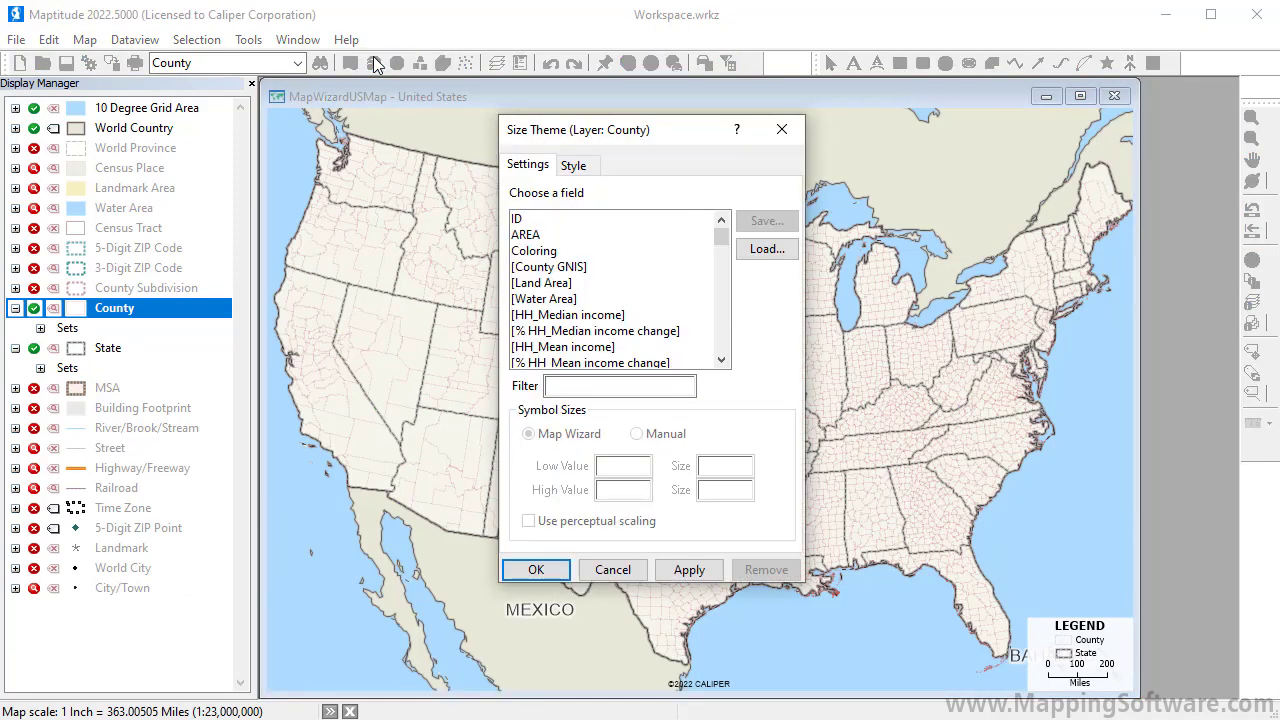
pyautogui.click(587, 384)
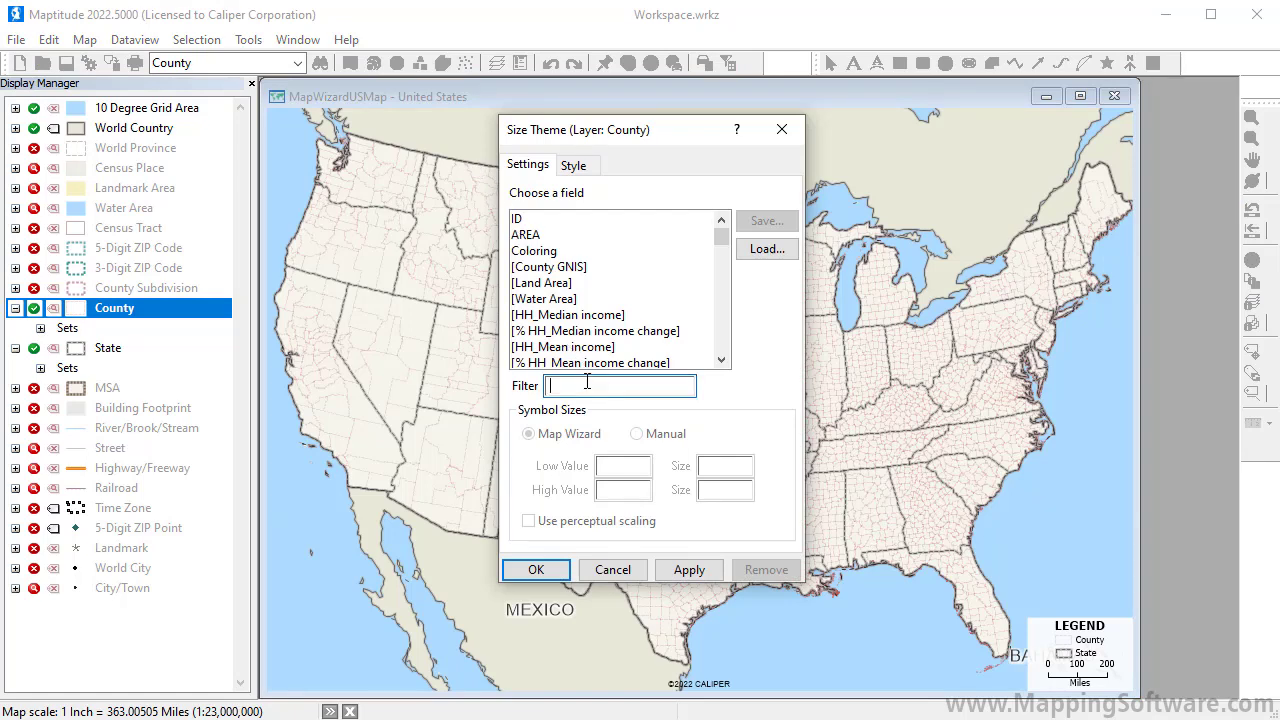
pyautogui.write('popu')
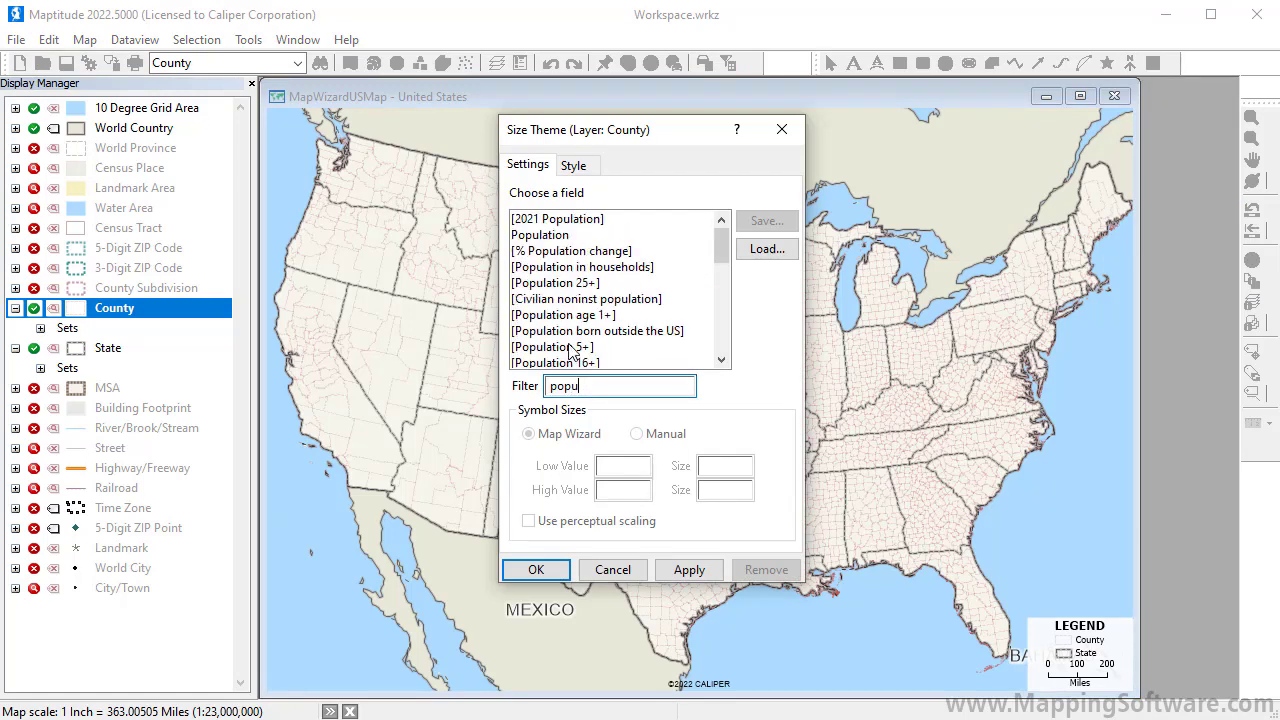
pyautogui.click(518, 236)
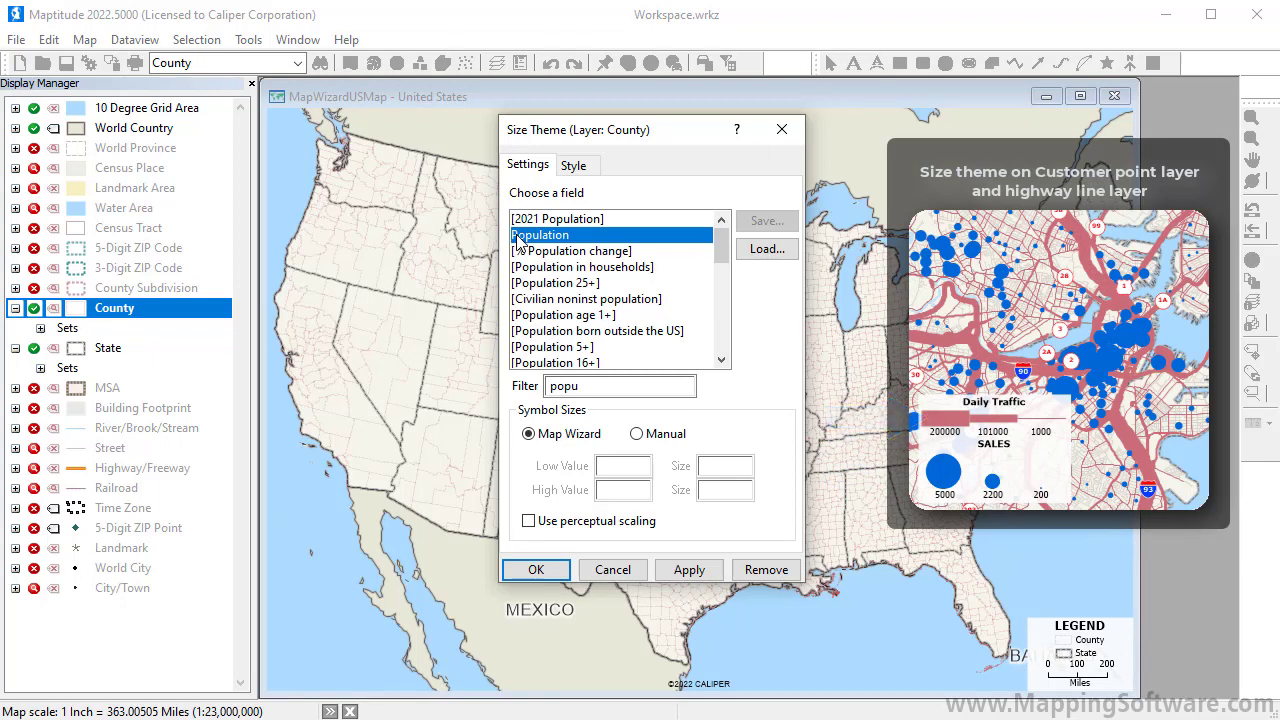
pyautogui.click(586, 166)
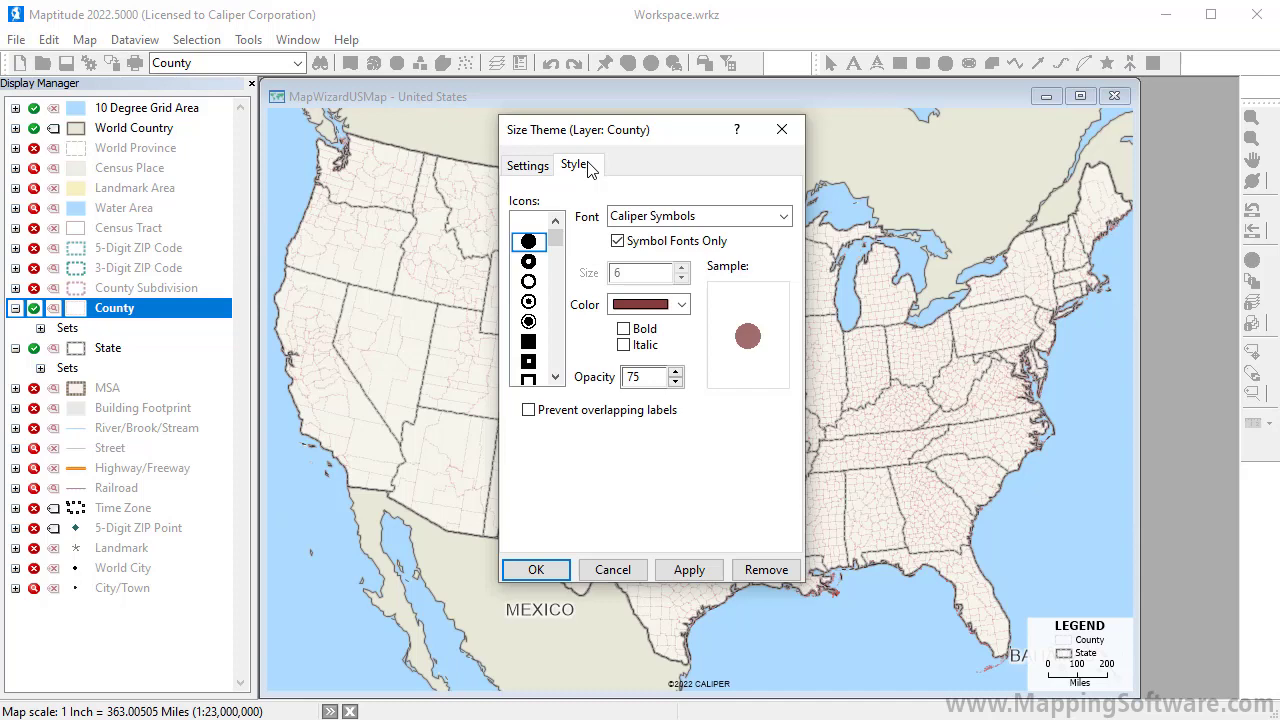
pyautogui.click(536, 569)
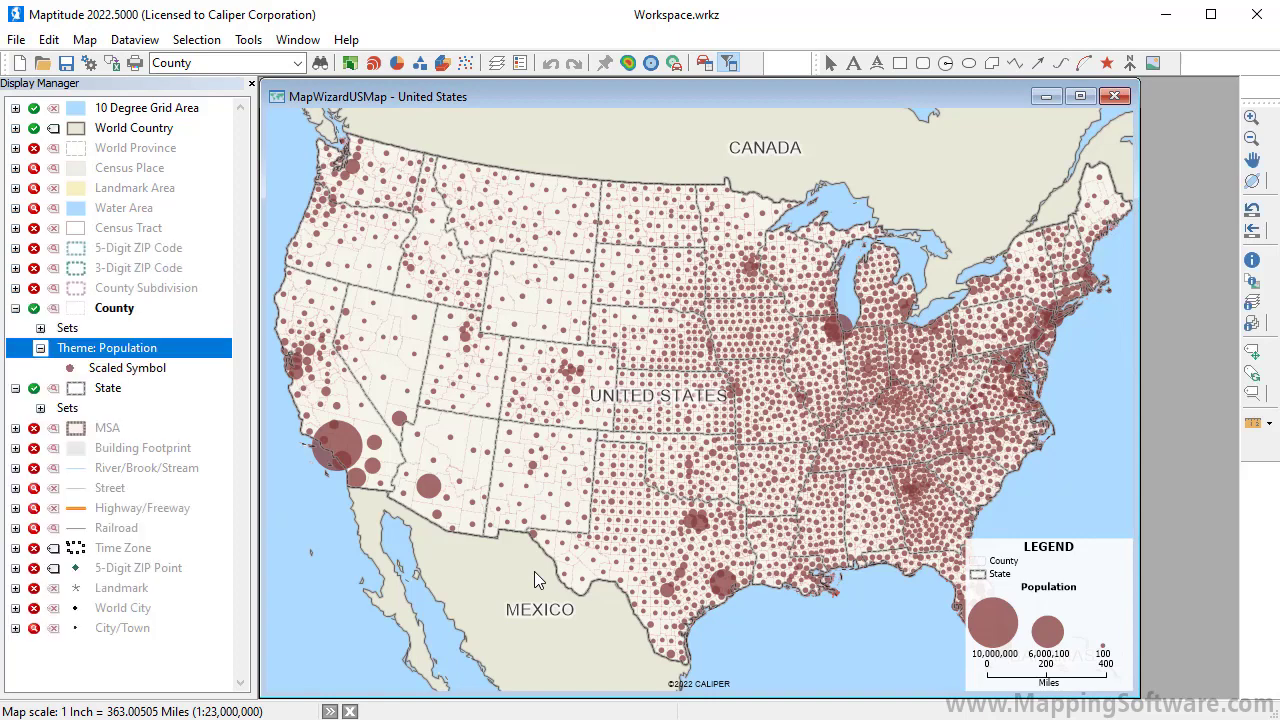
# Set the Population circles' manual sizes to 2 for low values and 30 for high values
pyautogui.click(369, 68)
pyautogui.doubleClick(705, 466)
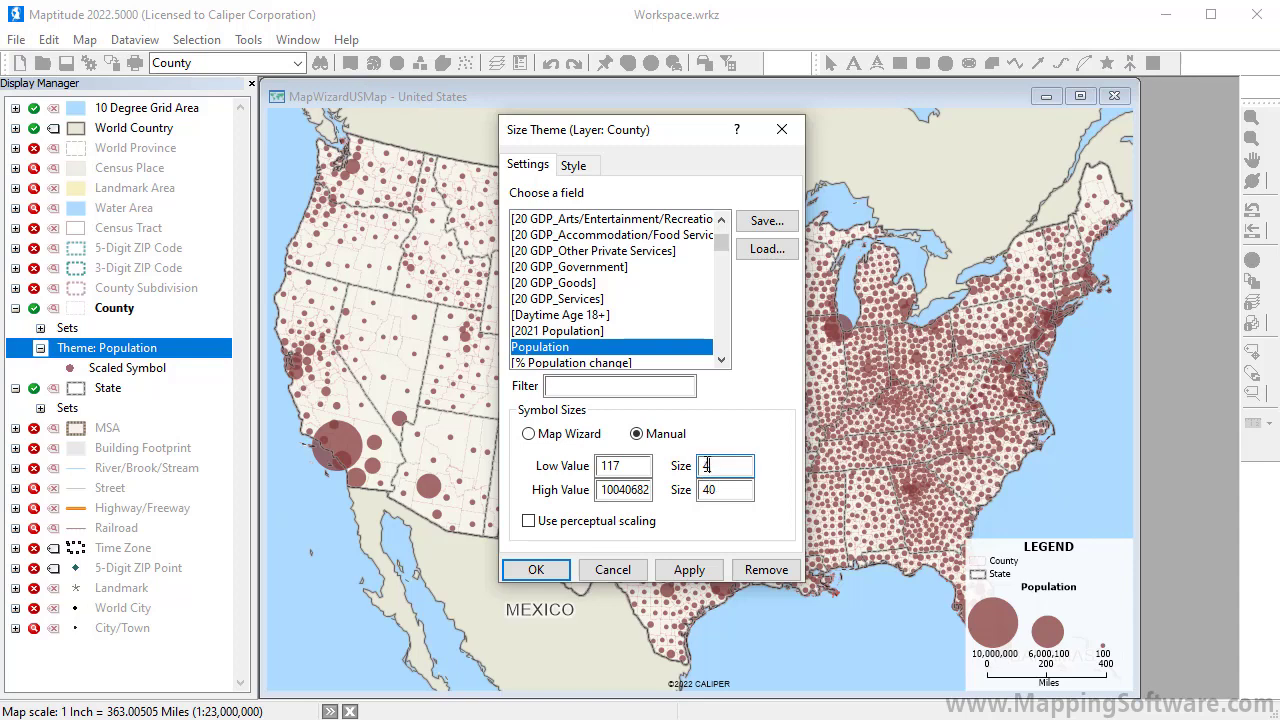
pyautogui.write('2')
pyautogui.doubleClick(706, 490)
pyautogui.write('30')
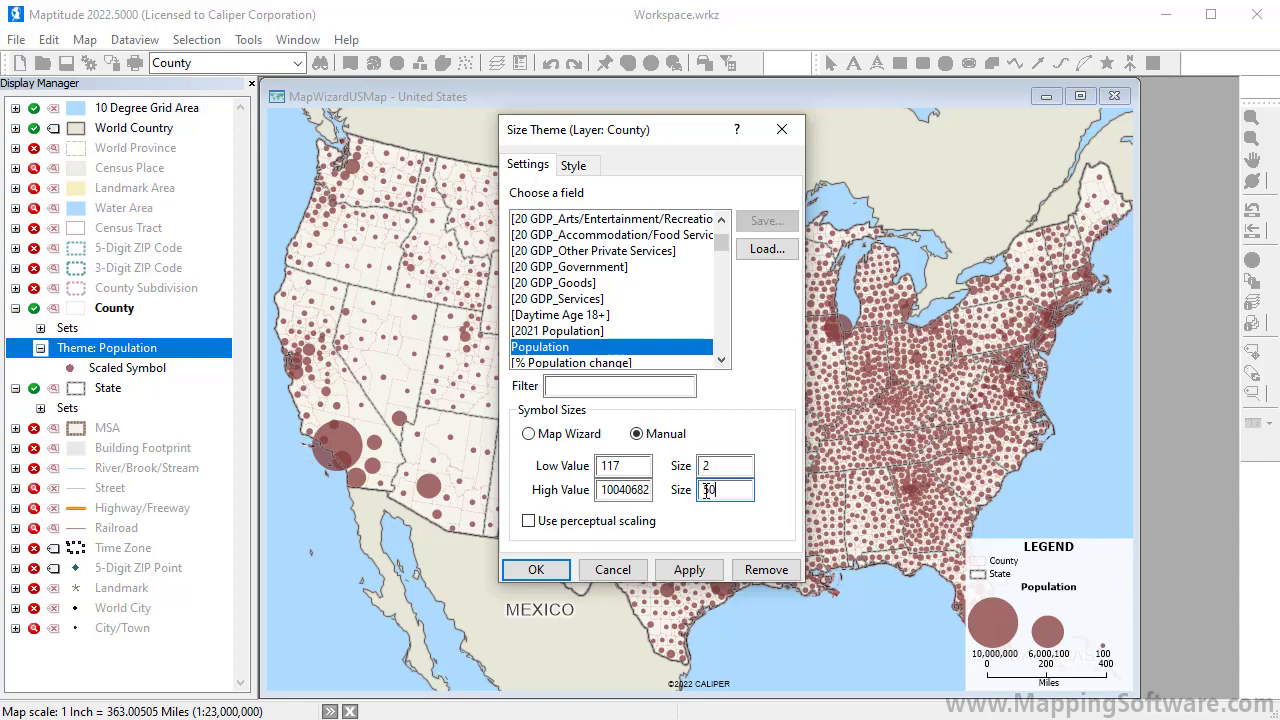
pyautogui.click(537, 576)
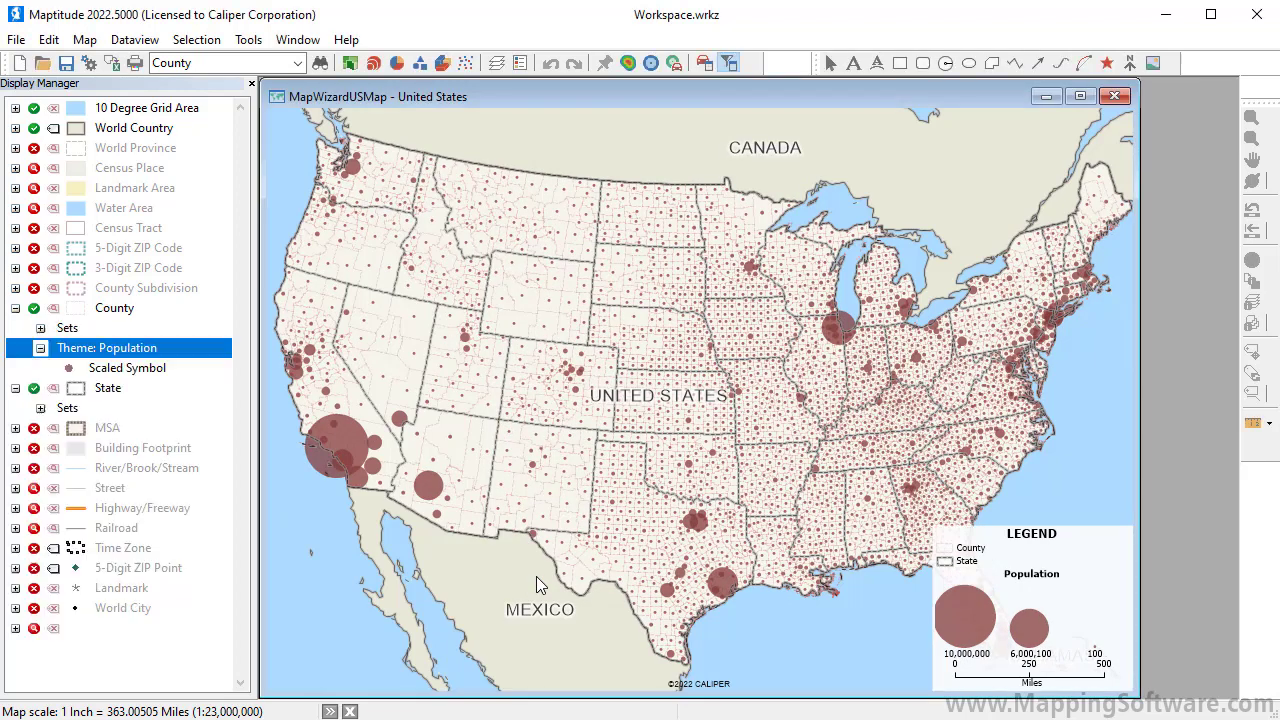